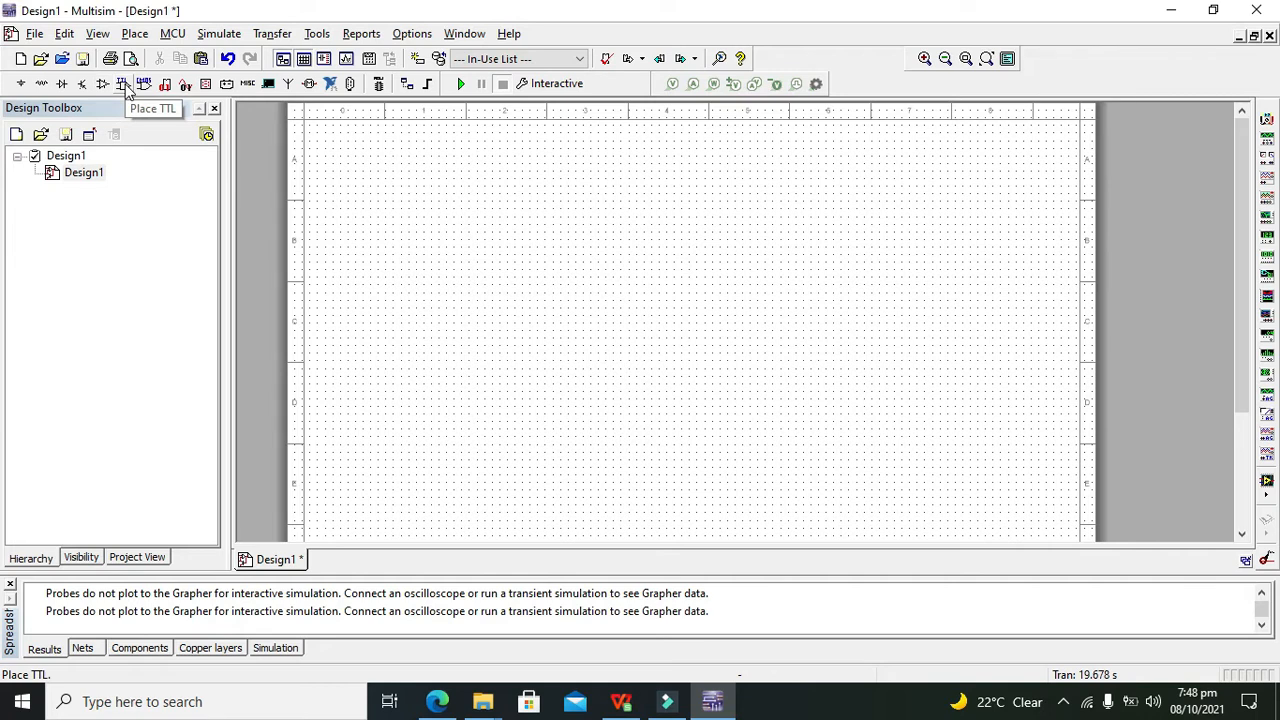
Place a DC power source, V1, on the schematic
left_click(20, 83)
left_click(439, 101)
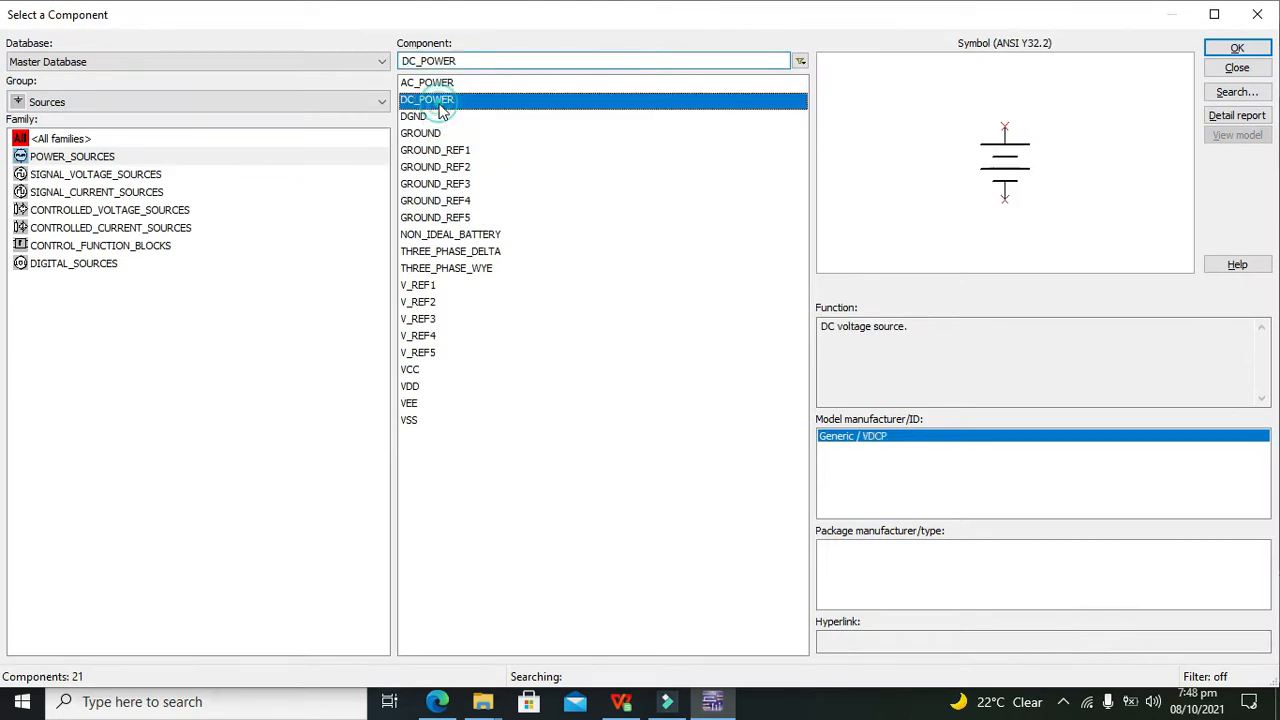
left_click(1222, 55)
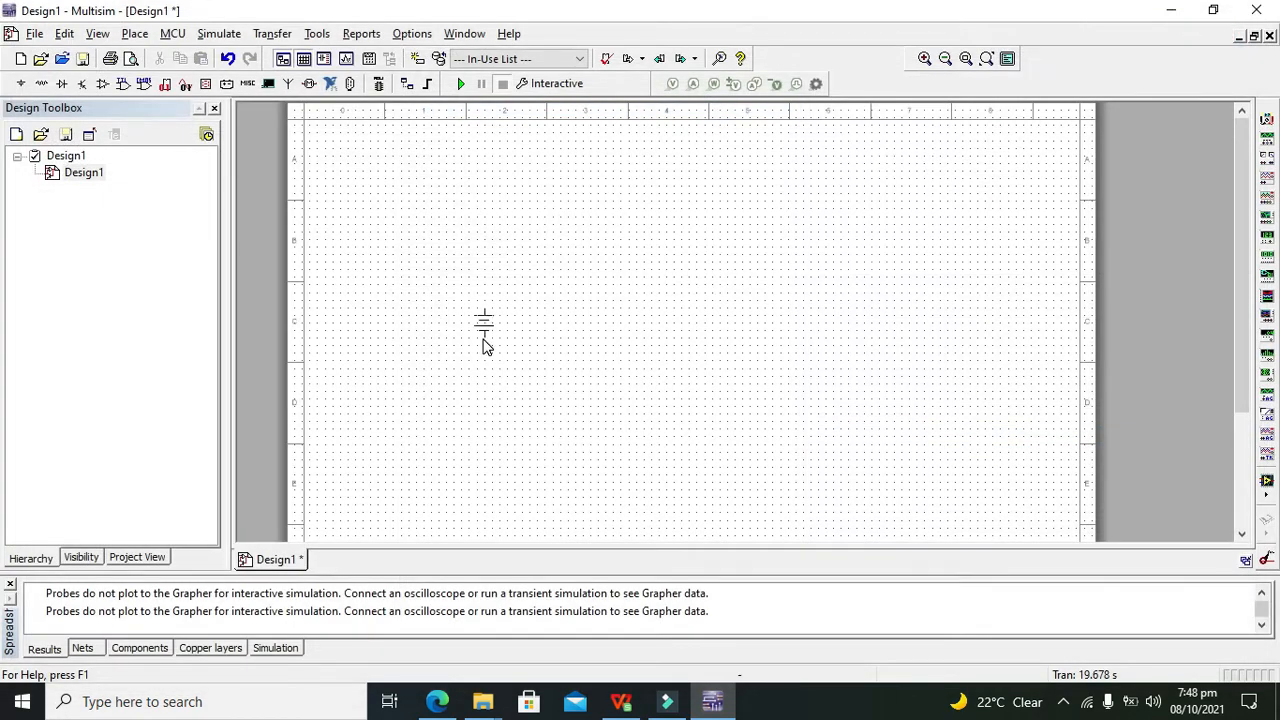
left_click(372, 366)
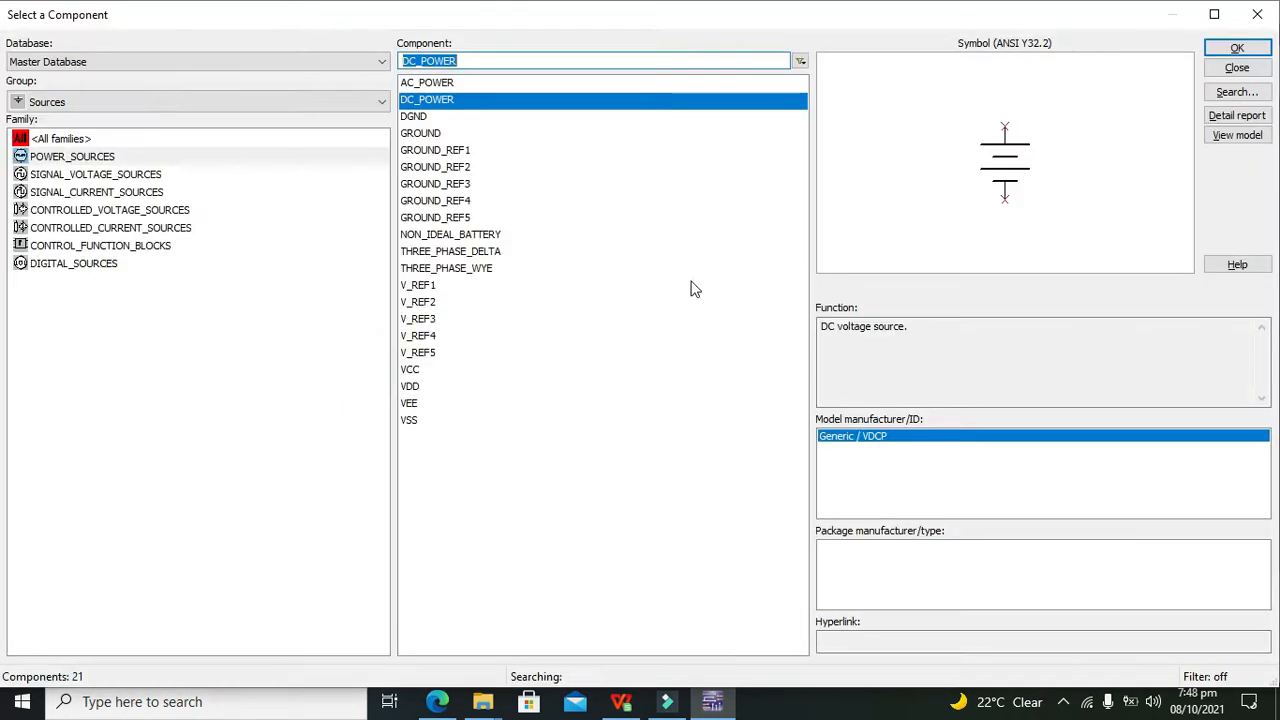
left_click(1259, 15)
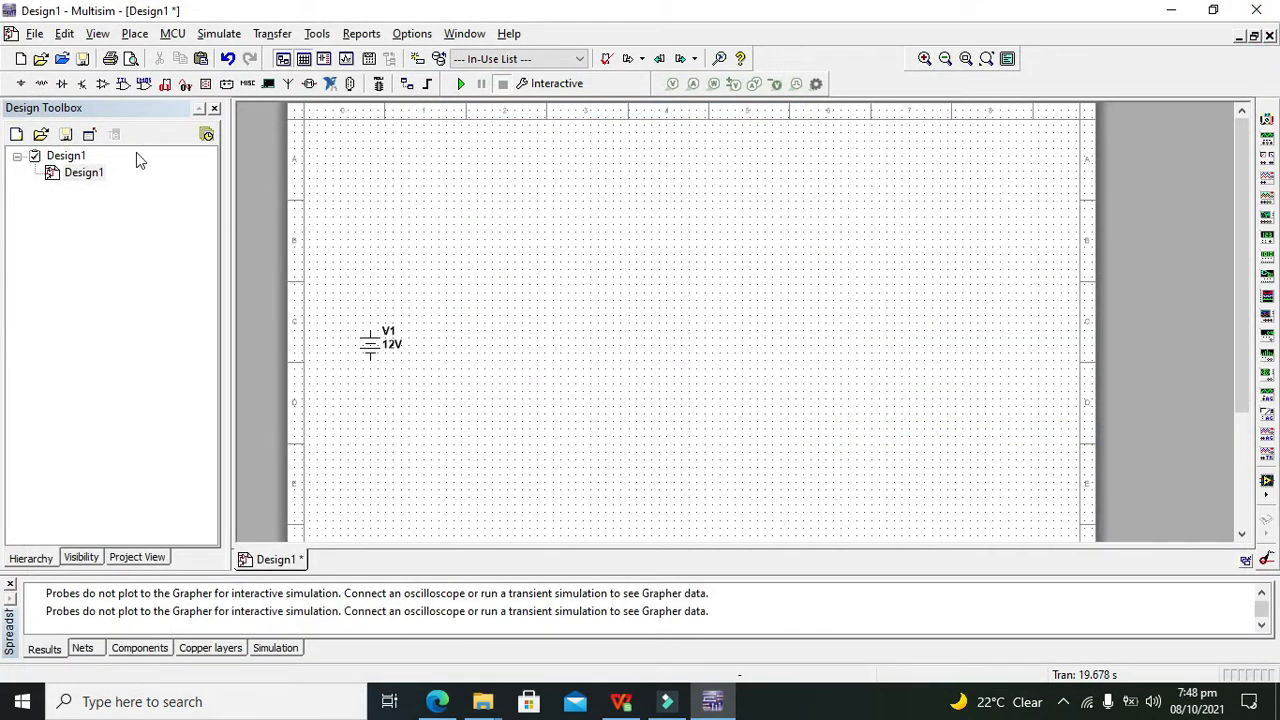
Place a ground below V1 and wire it to V1's lower terminal
left_click(26, 84)
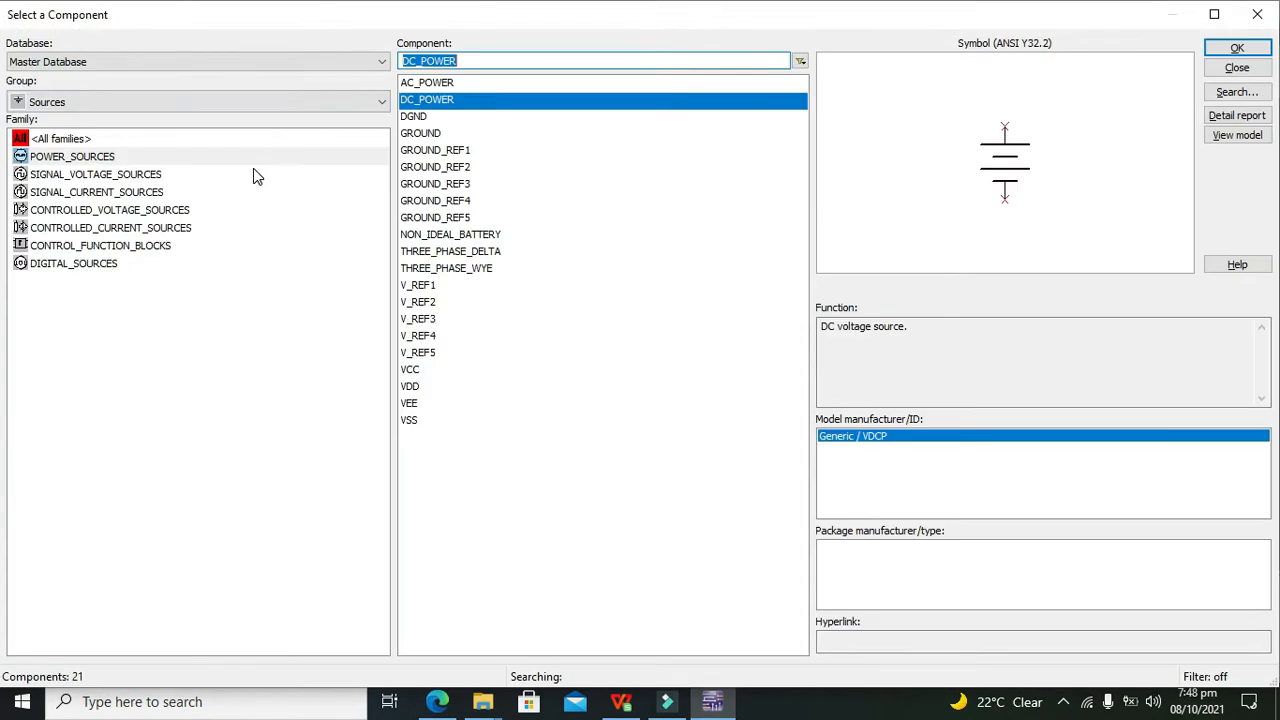
left_click(421, 134)
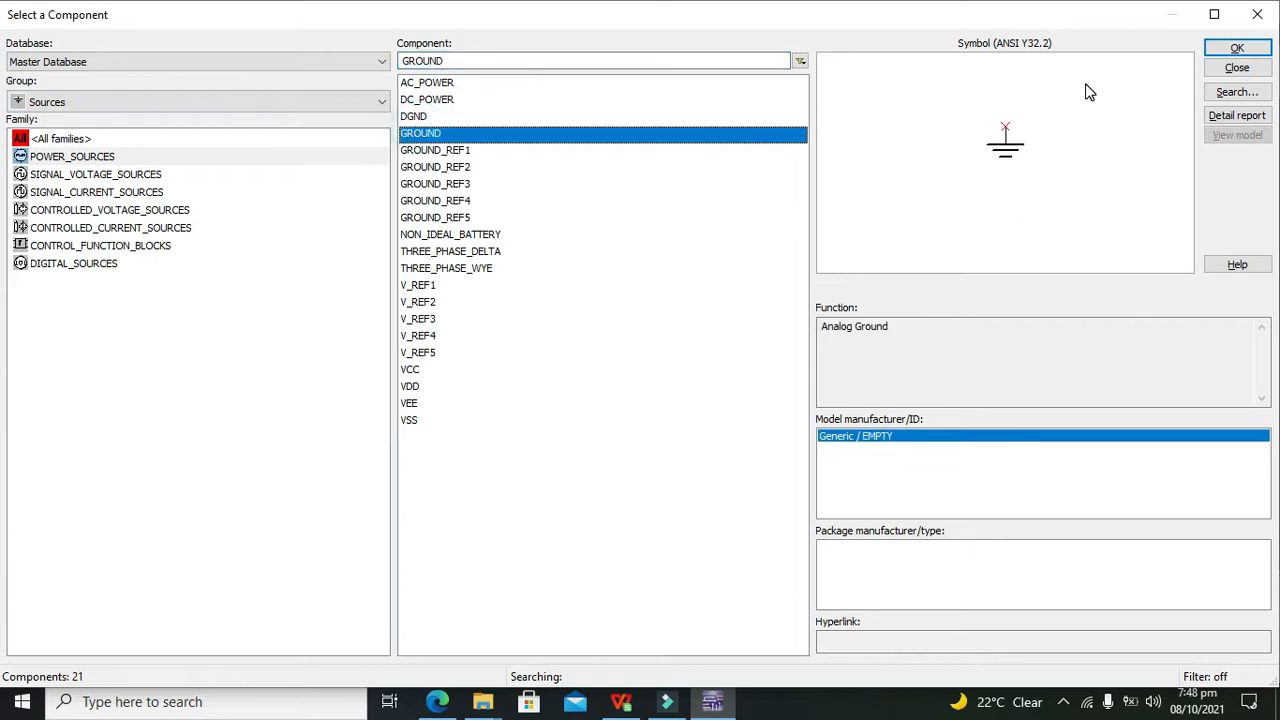
left_click(1236, 48)
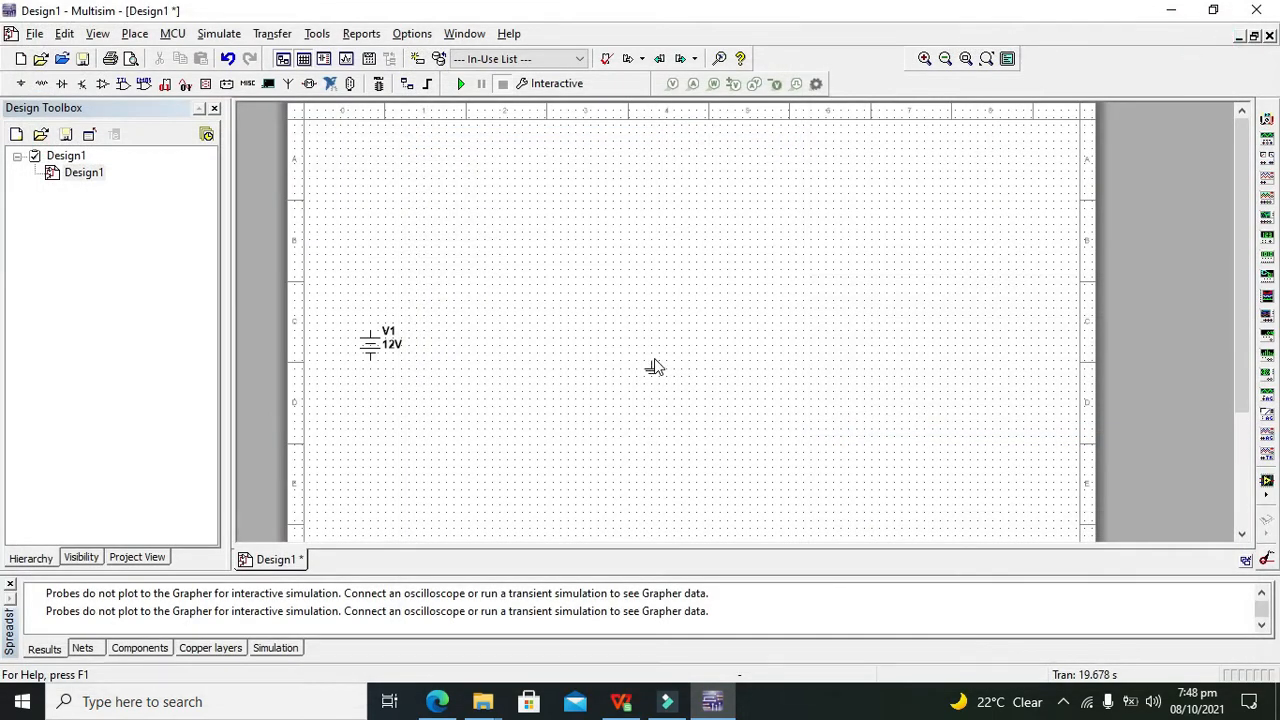
left_click(370, 421)
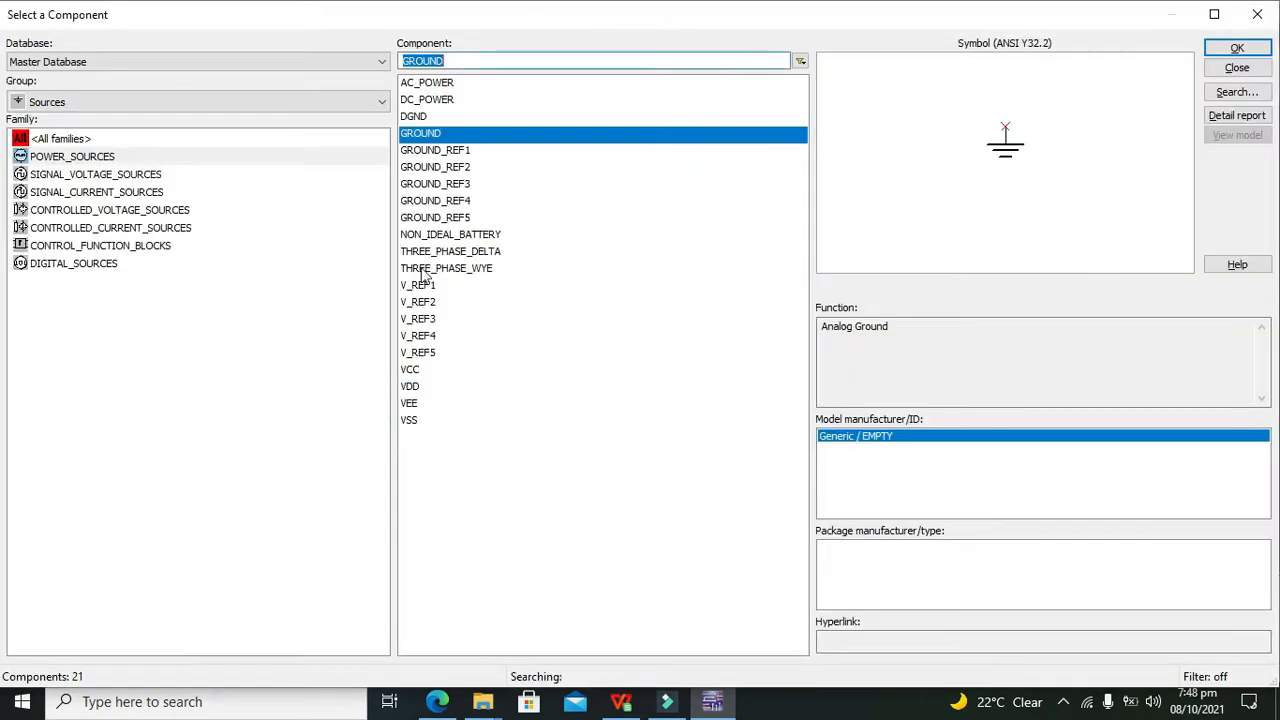
left_click(1255, 14)
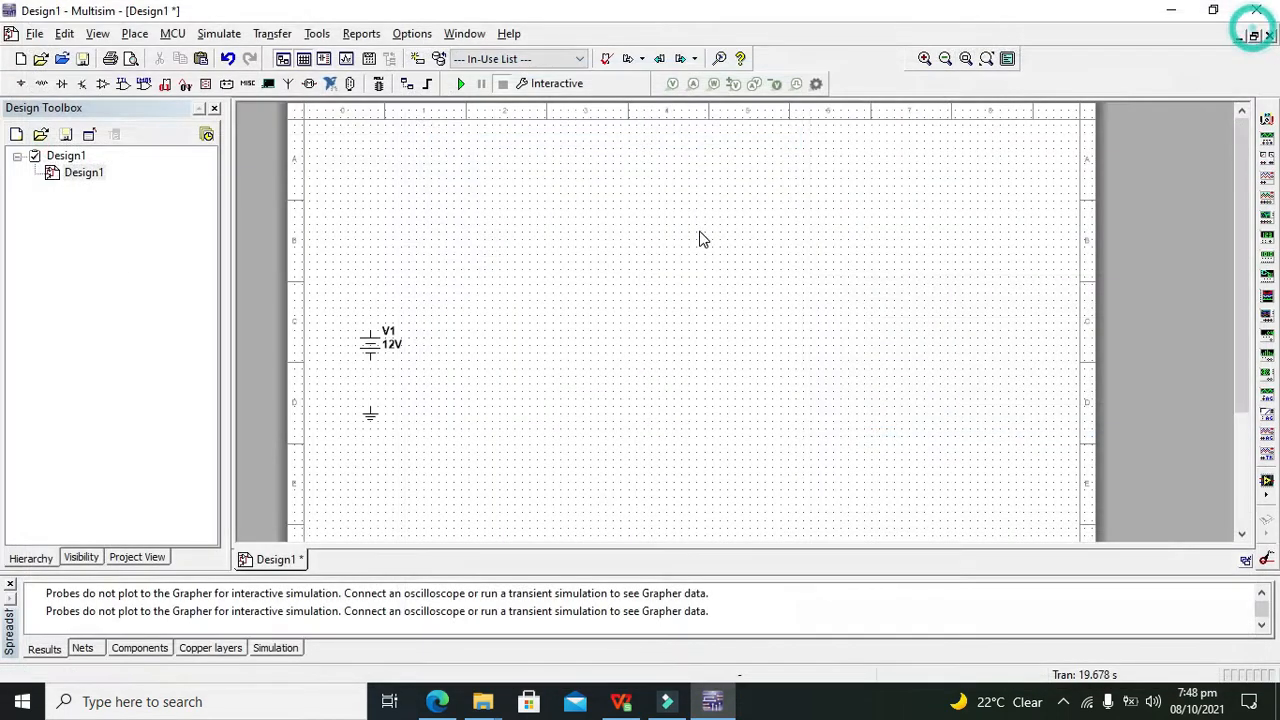
left_click(370, 407)
left_click(371, 353)
Set V1's voltage to 5 V
double_click(373, 350)
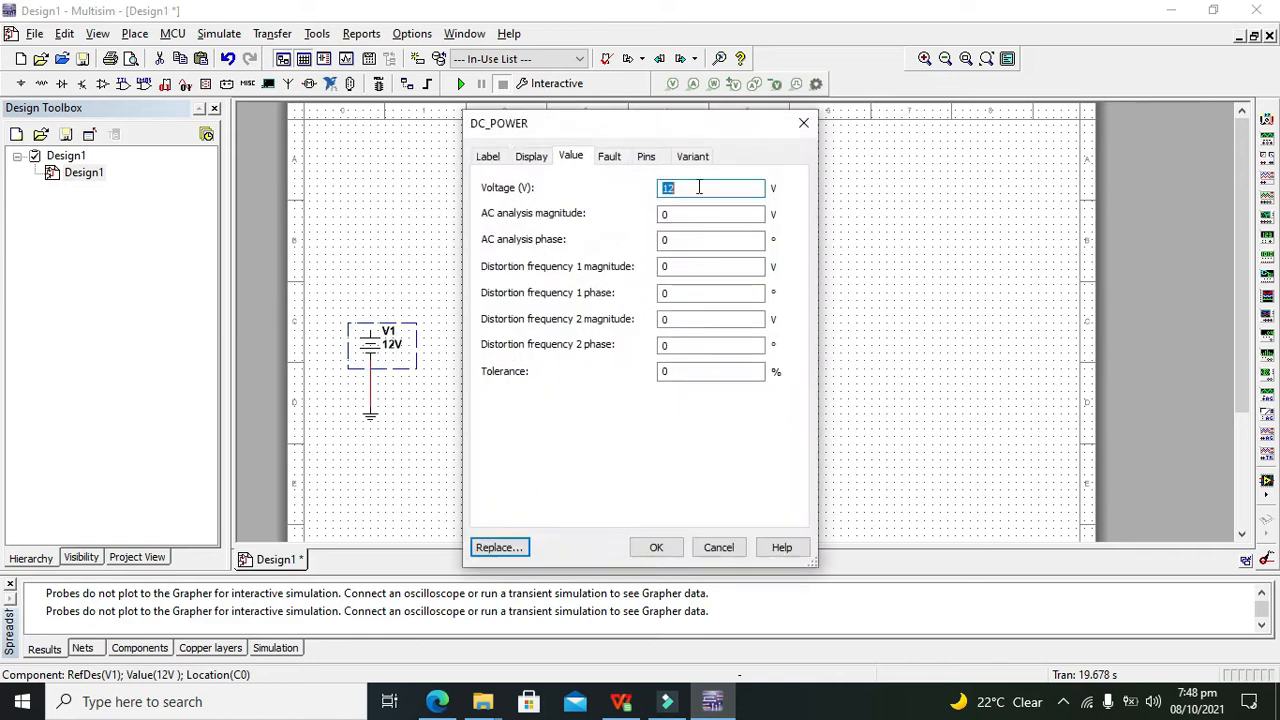
type("5")
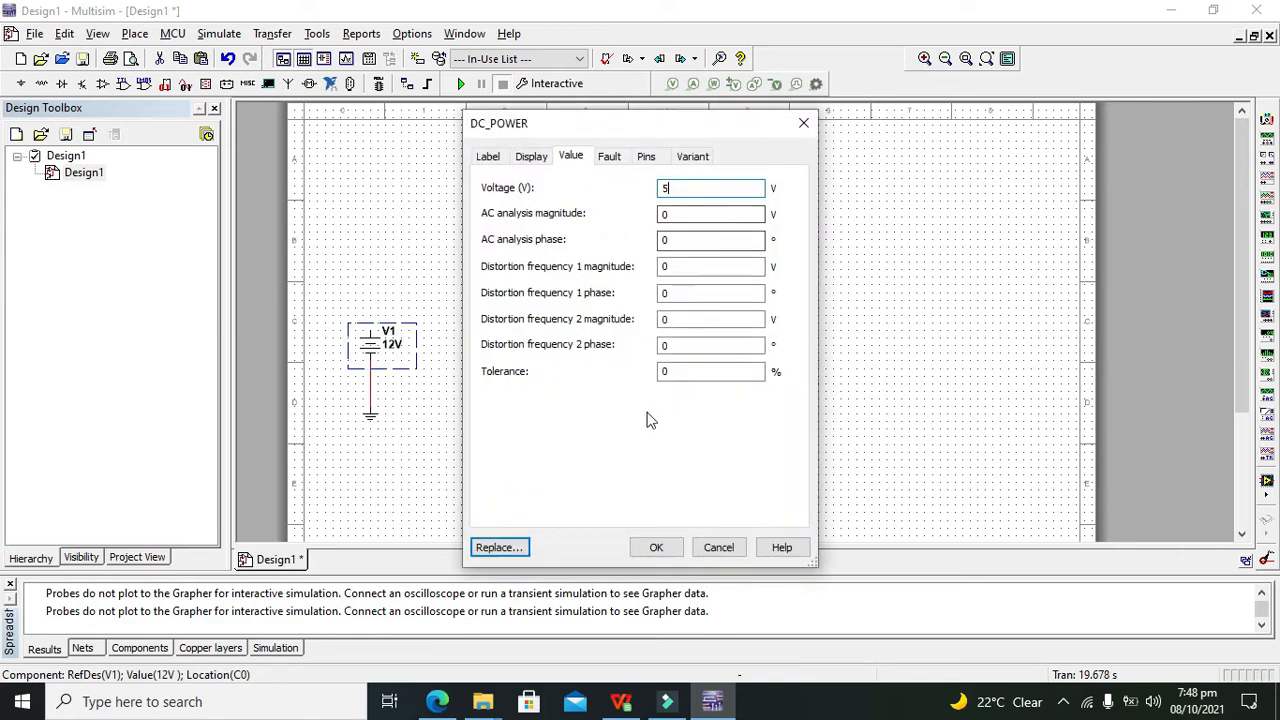
left_click(654, 547)
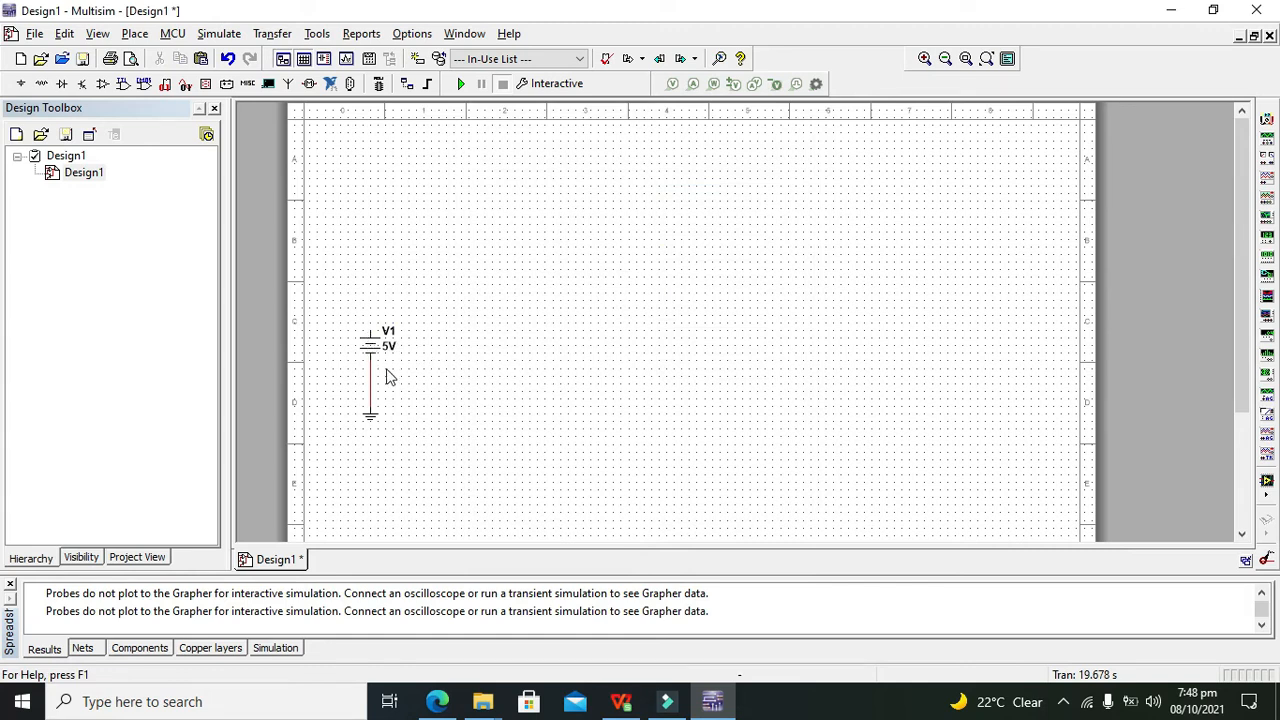
Place three DIPSW1 switches, S1, S2 and S3, stacked above the 5V source
left_click(462, 357)
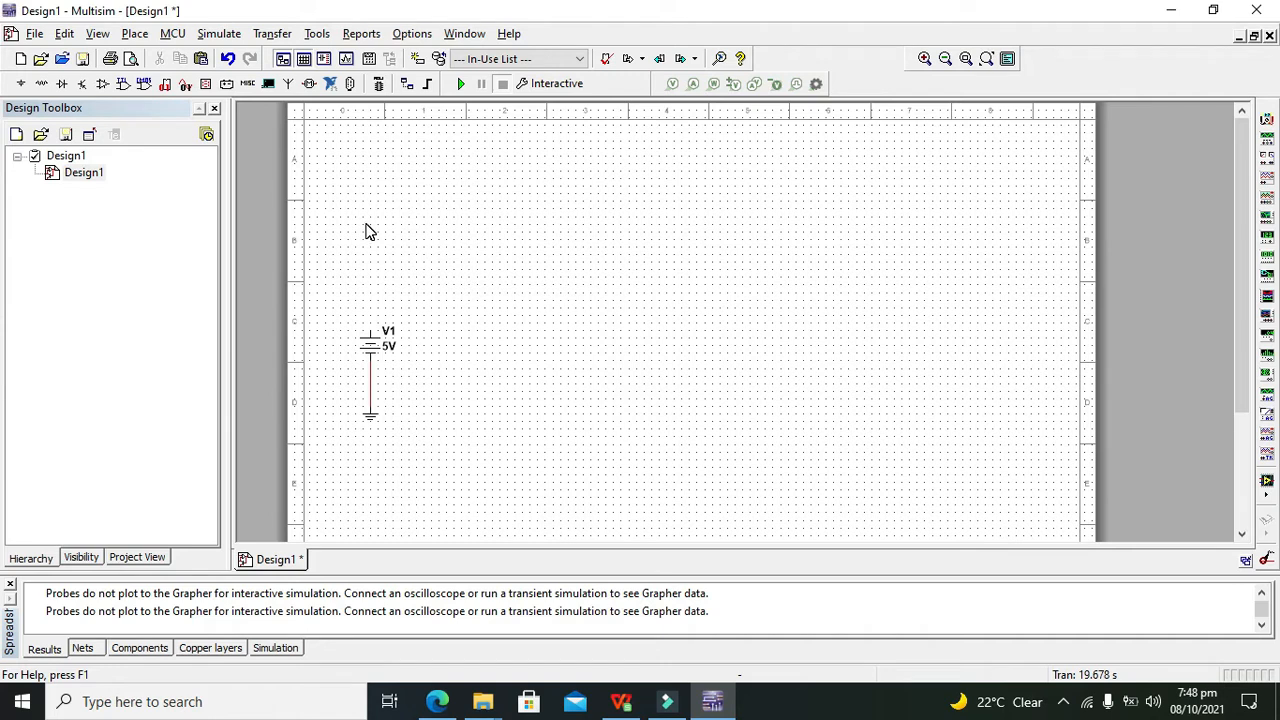
left_click(41, 87)
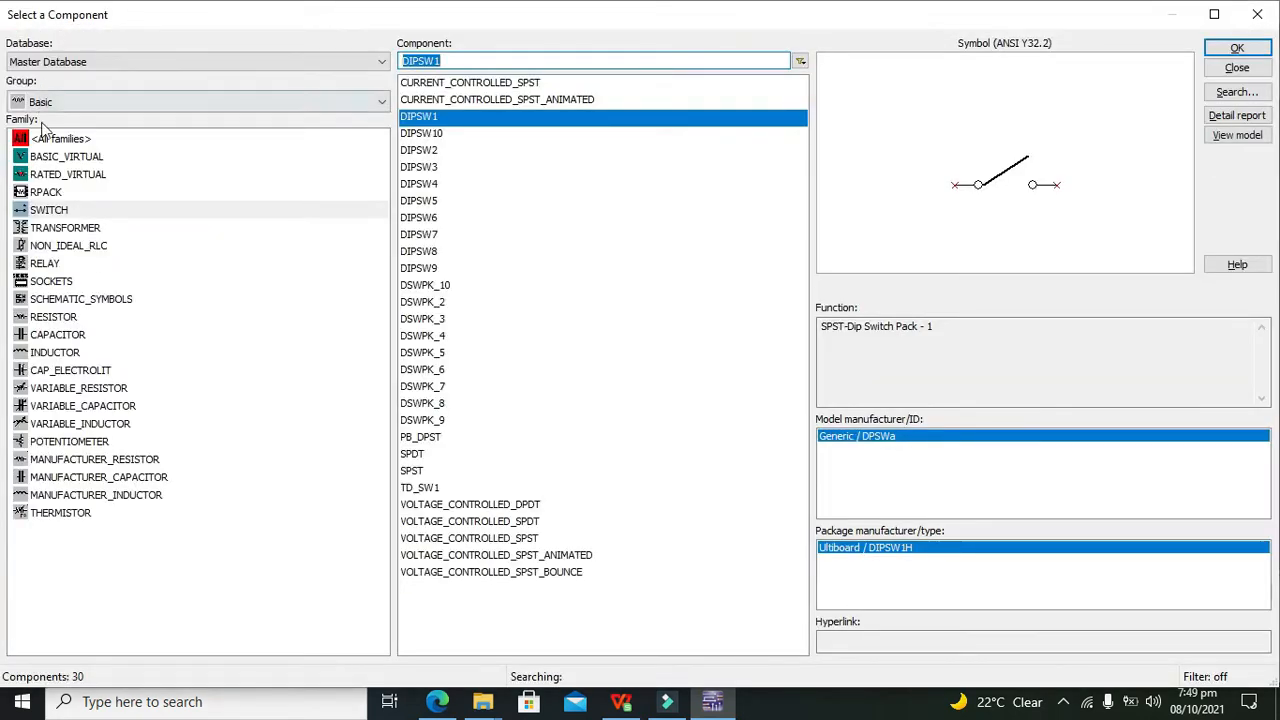
left_click(66, 211)
left_click(420, 133)
left_click(418, 116)
left_click(1236, 48)
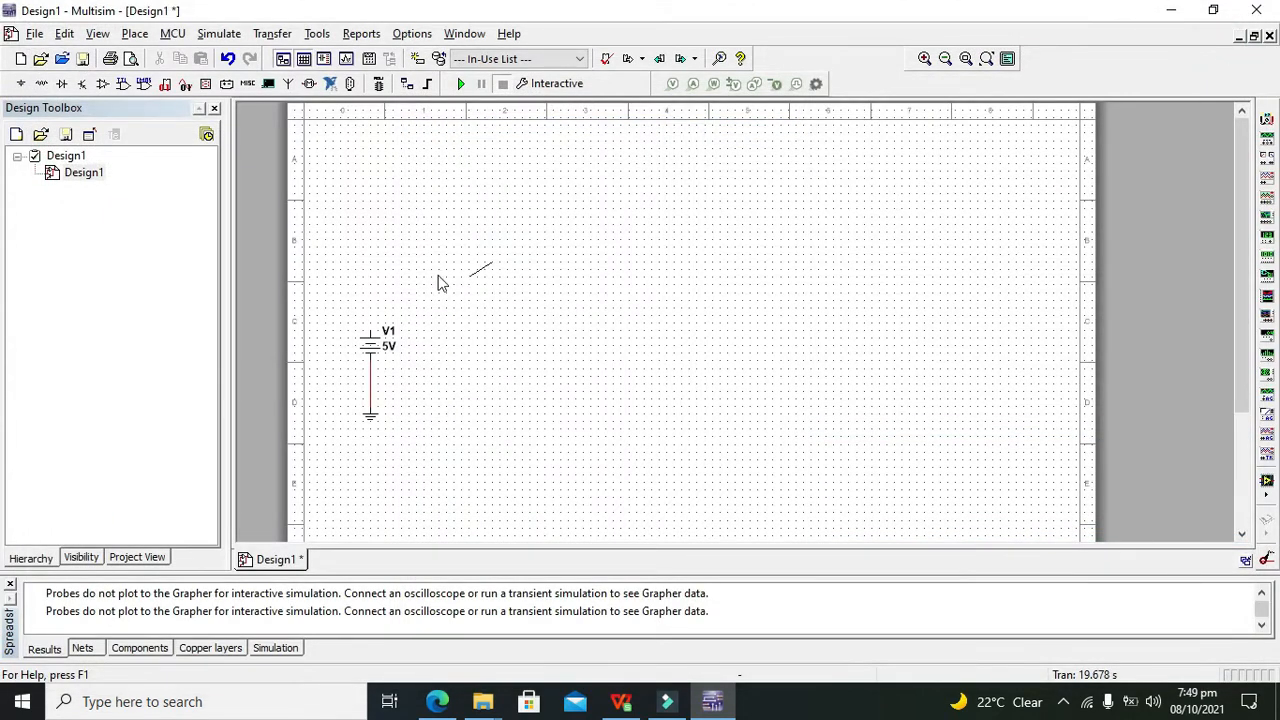
left_click(384, 151)
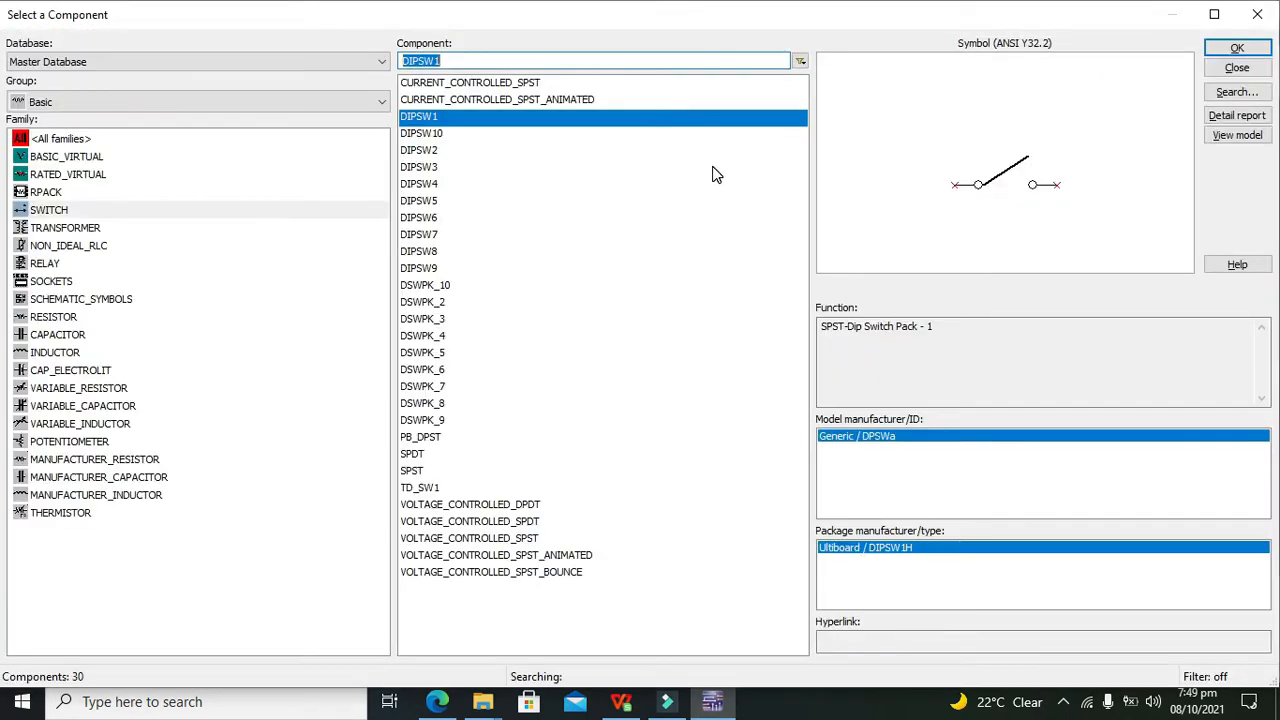
left_click(1240, 48)
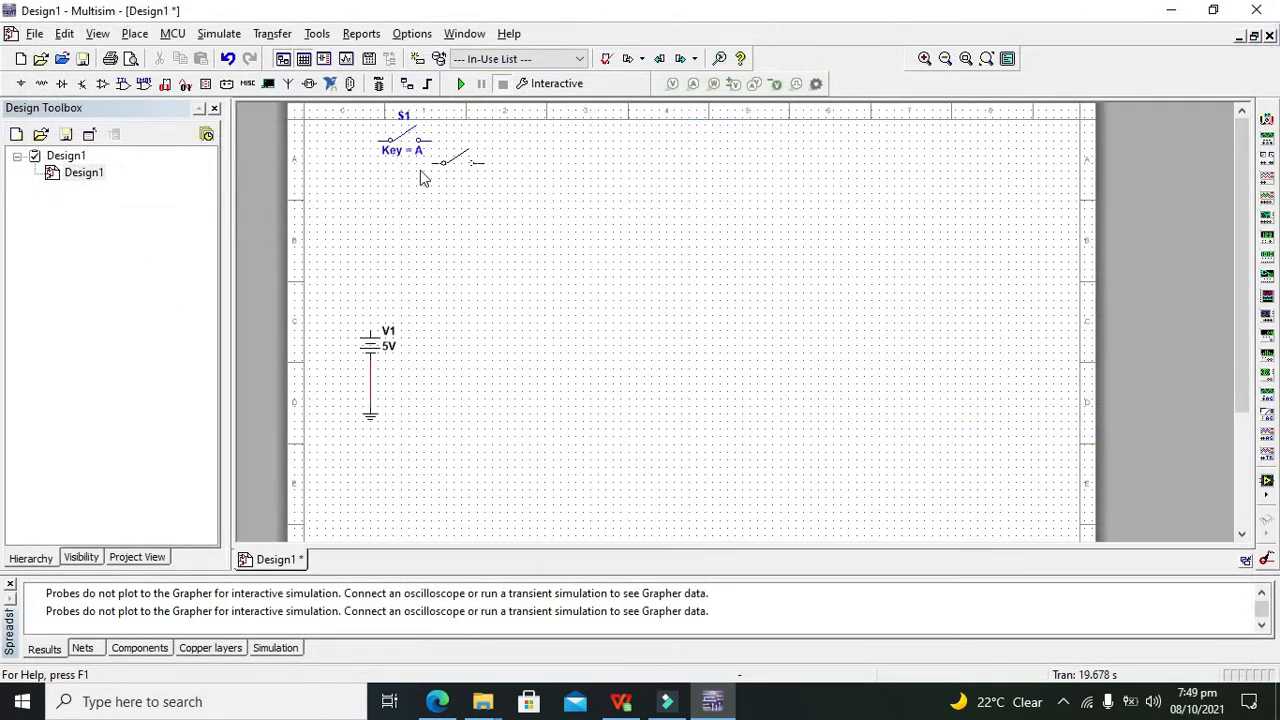
left_click(375, 211)
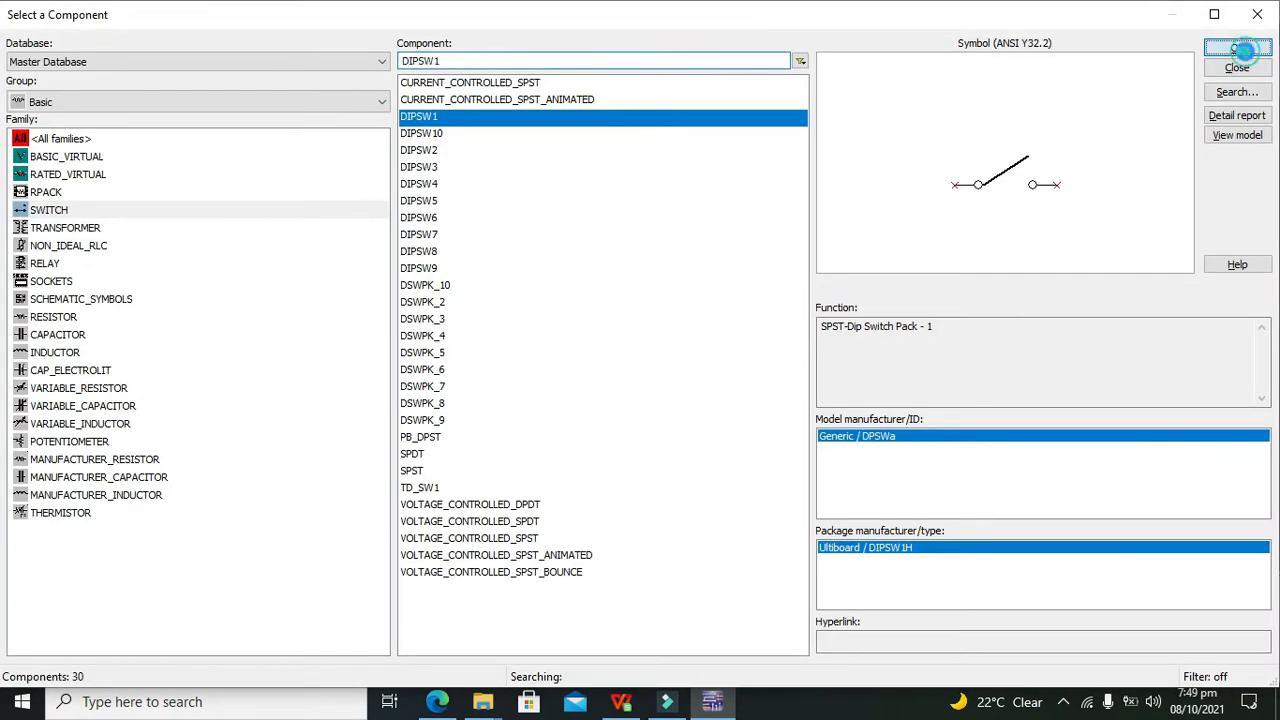
left_click(1240, 48)
left_click(370, 276)
left_click(1256, 10)
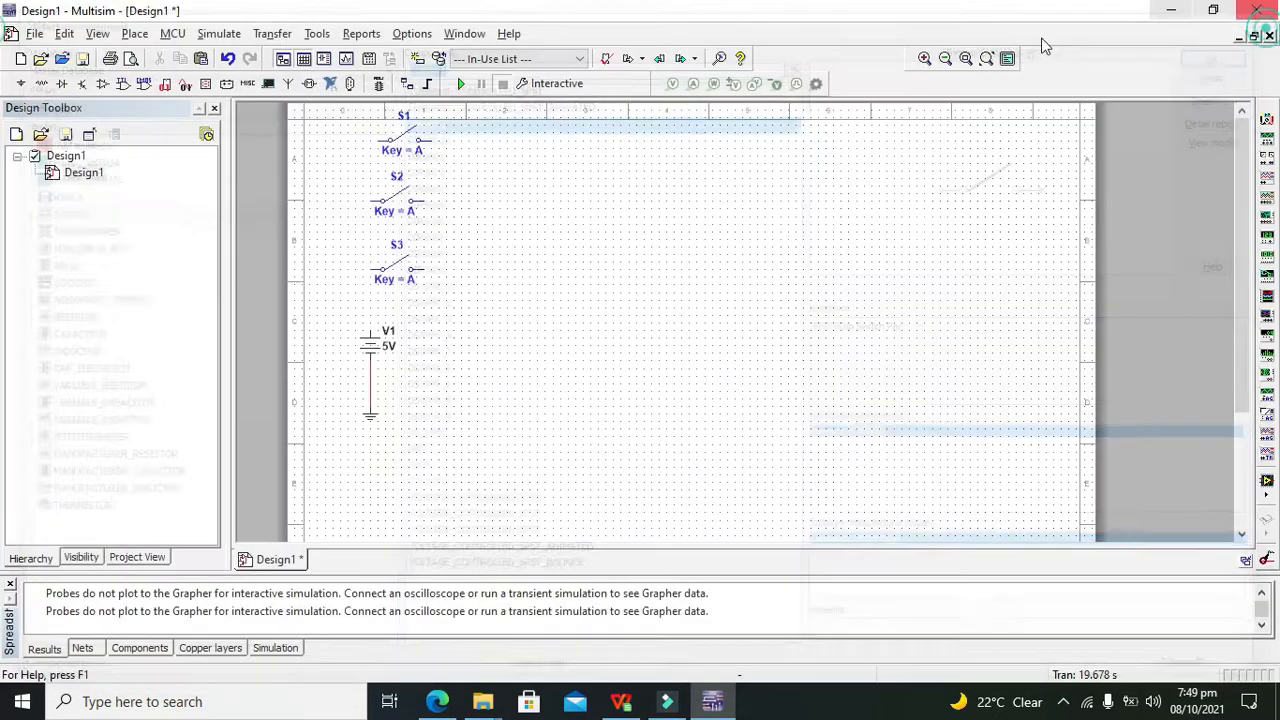
Reposition switches S1–S3 and move V1 with its ground further left
left_click_drag(402, 148, 395, 162)
left_click(491, 186)
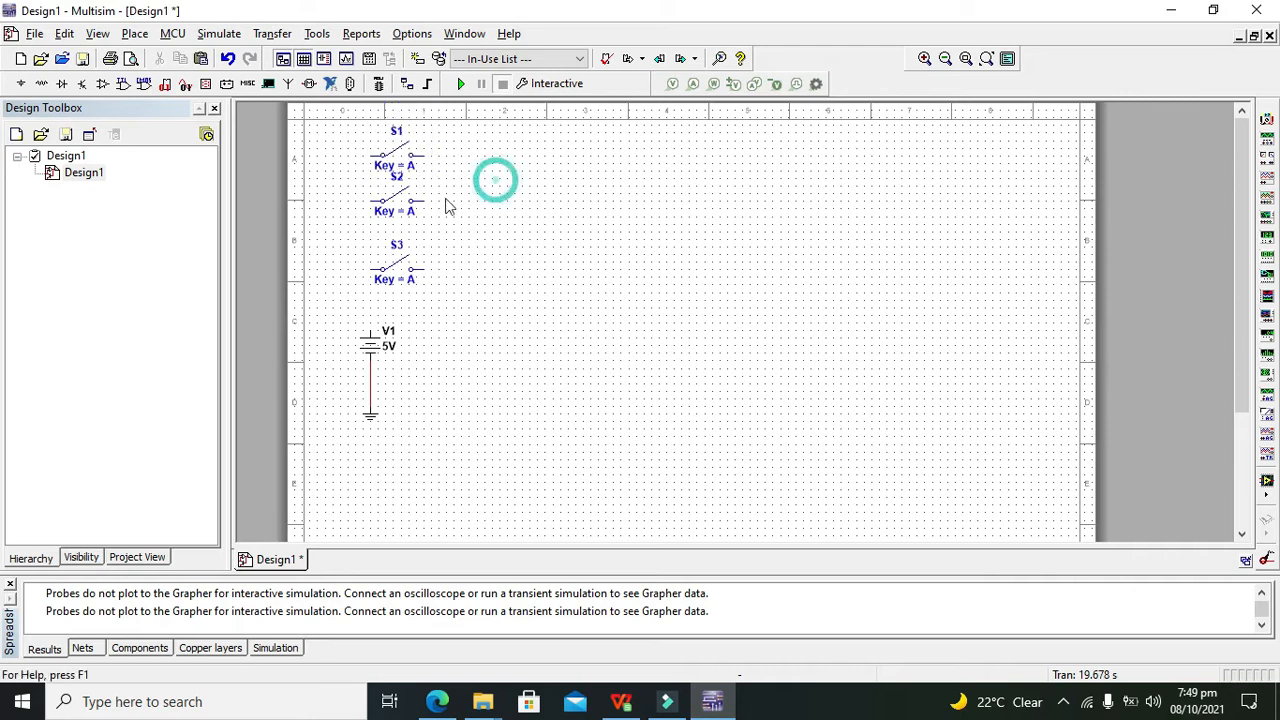
left_click_drag(399, 207, 446, 304)
left_click(486, 223)
left_click_drag(399, 268, 392, 276)
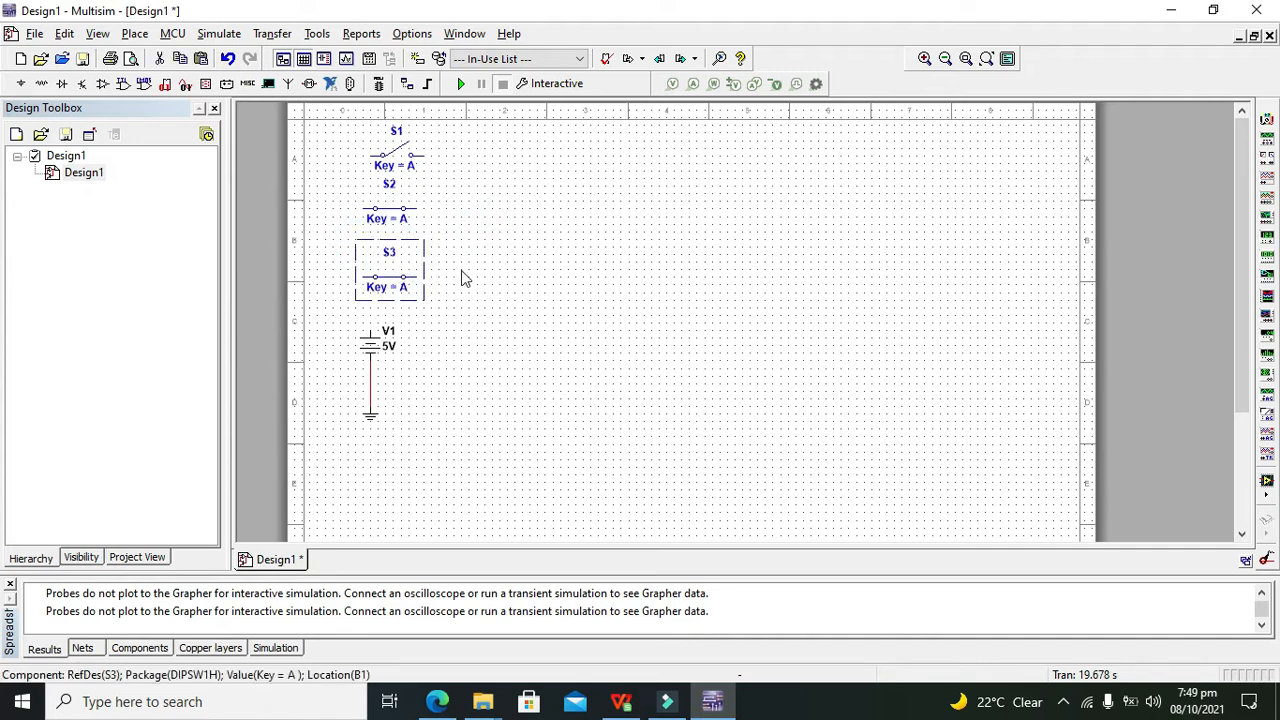
left_click(491, 277)
left_click_drag(432, 441, 429, 443)
left_click_drag(369, 347, 332, 347)
left_click(486, 343)
Wire V1's top pin to the left terminals of S1, S2 and S3, leaving S2 and S3 open
left_click(333, 330)
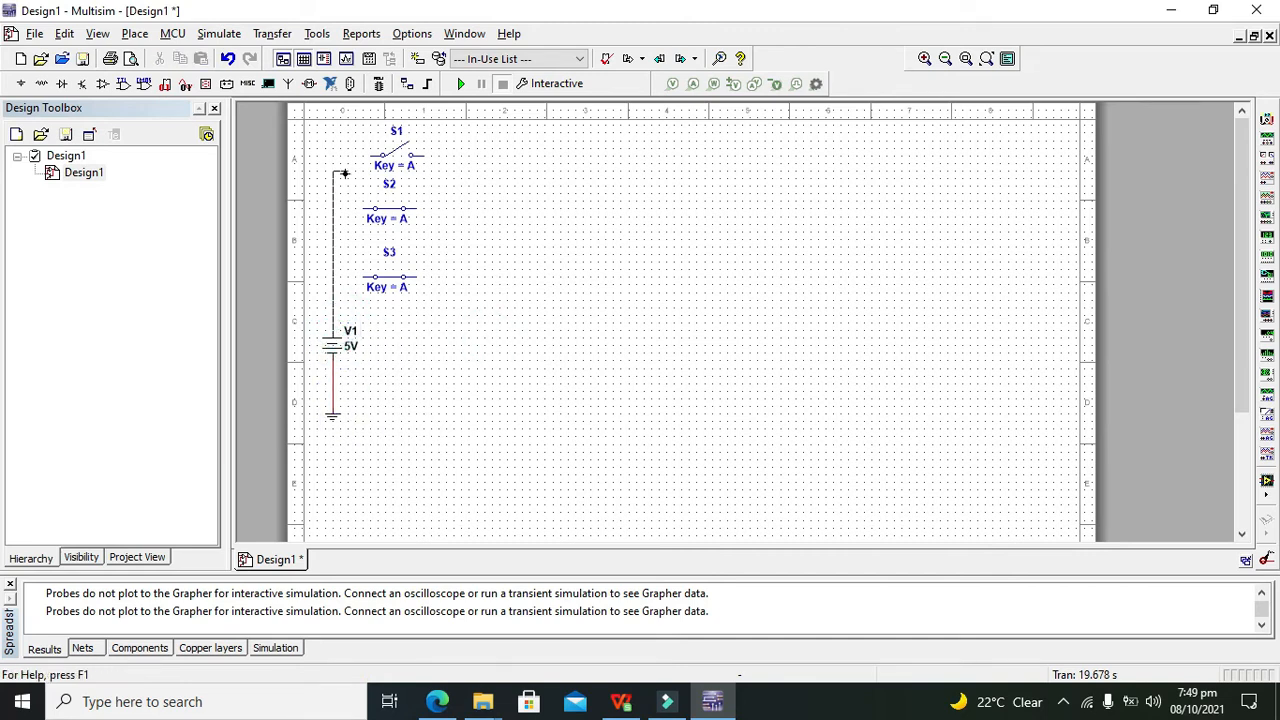
left_click(381, 157)
left_click(363, 207)
left_click(333, 208)
left_click(360, 277)
left_click(333, 277)
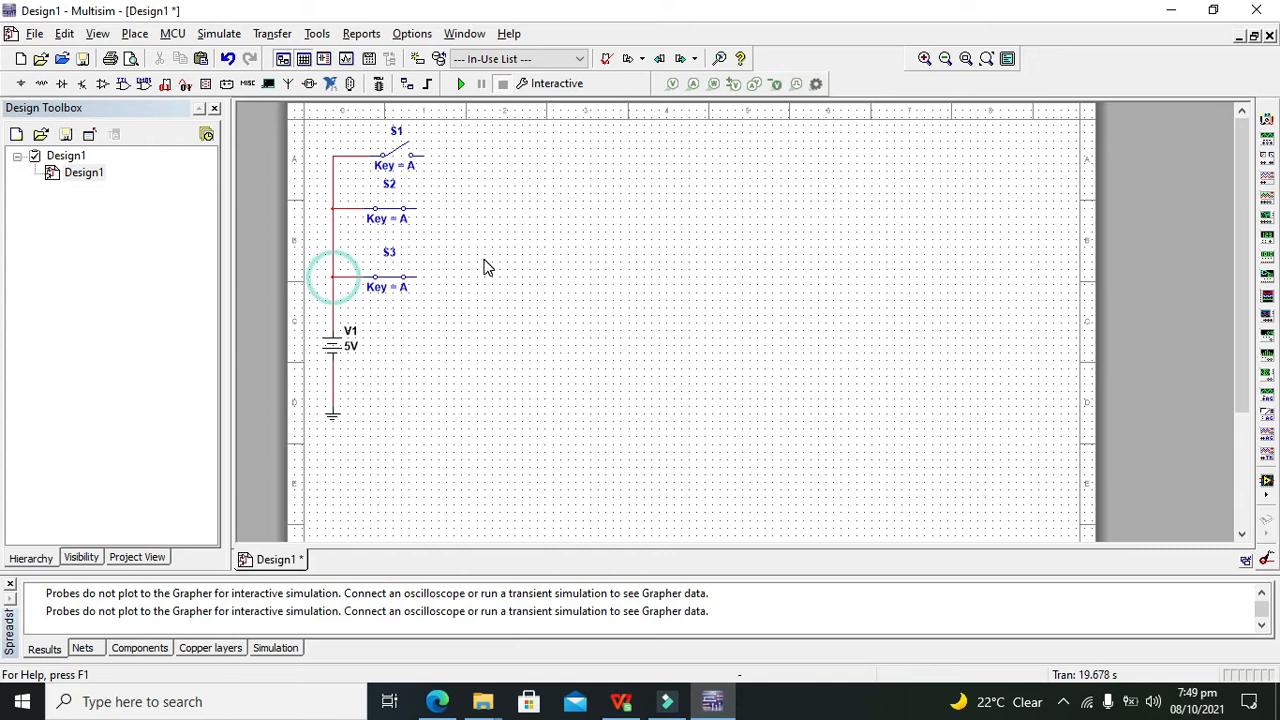
left_click(398, 214)
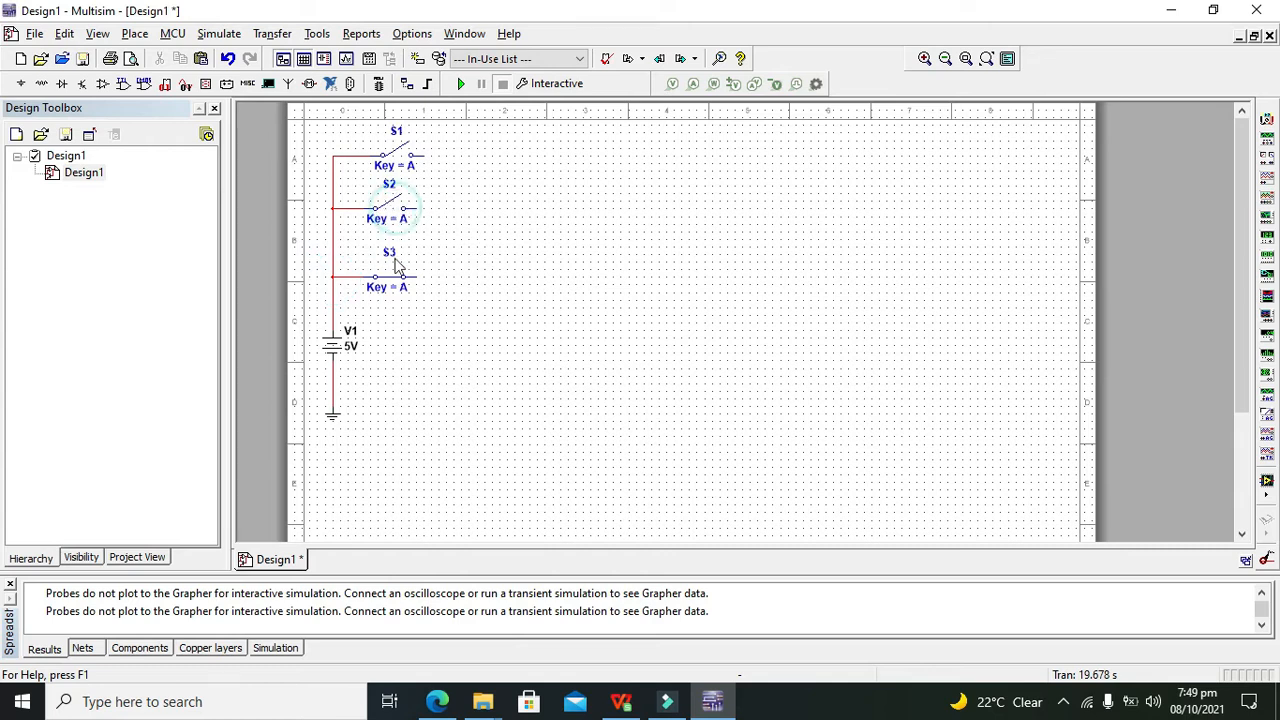
left_click(392, 276)
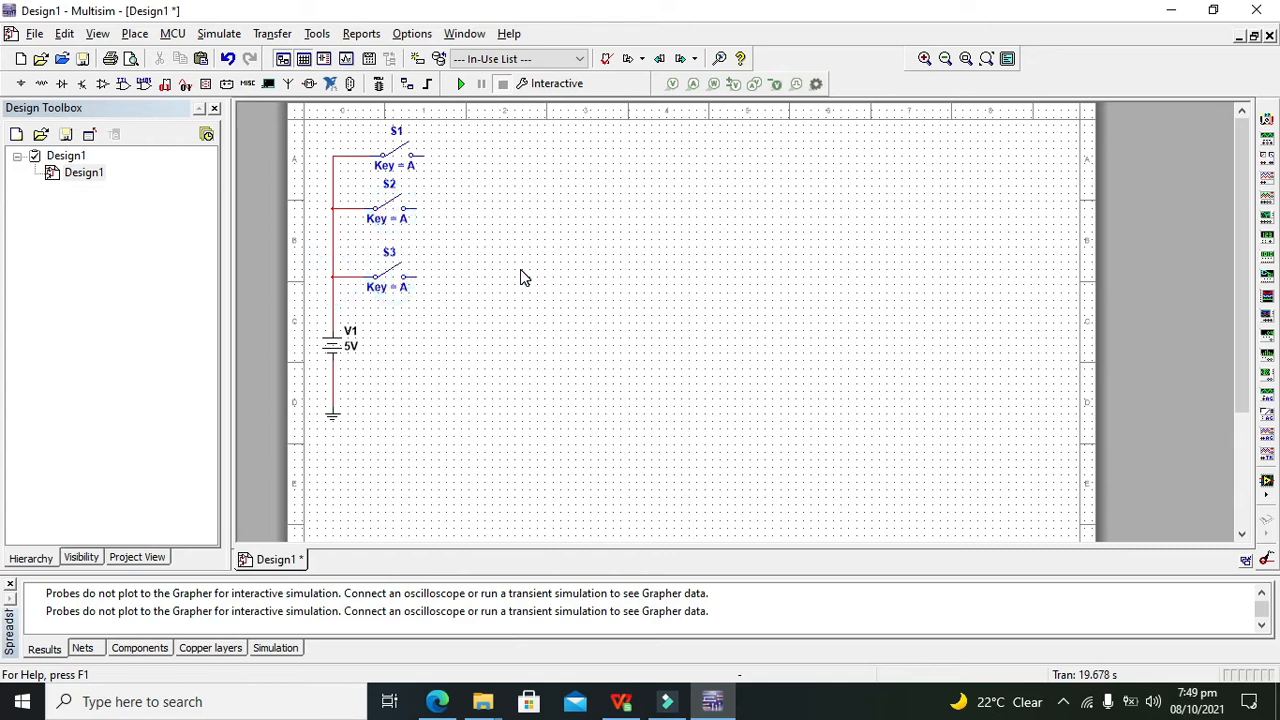
Search for 74ALS11 and choose the 74ALS11AM three-input AND gate
left_click(123, 85)
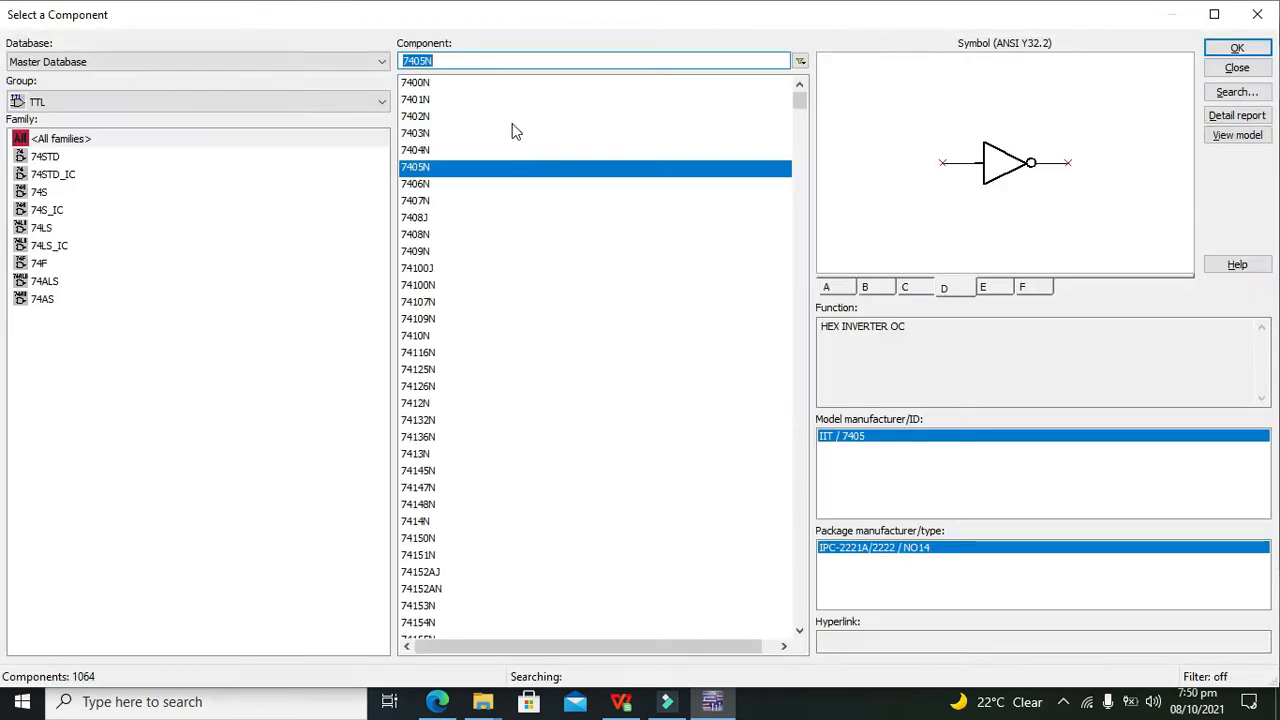
key("BackSpace")
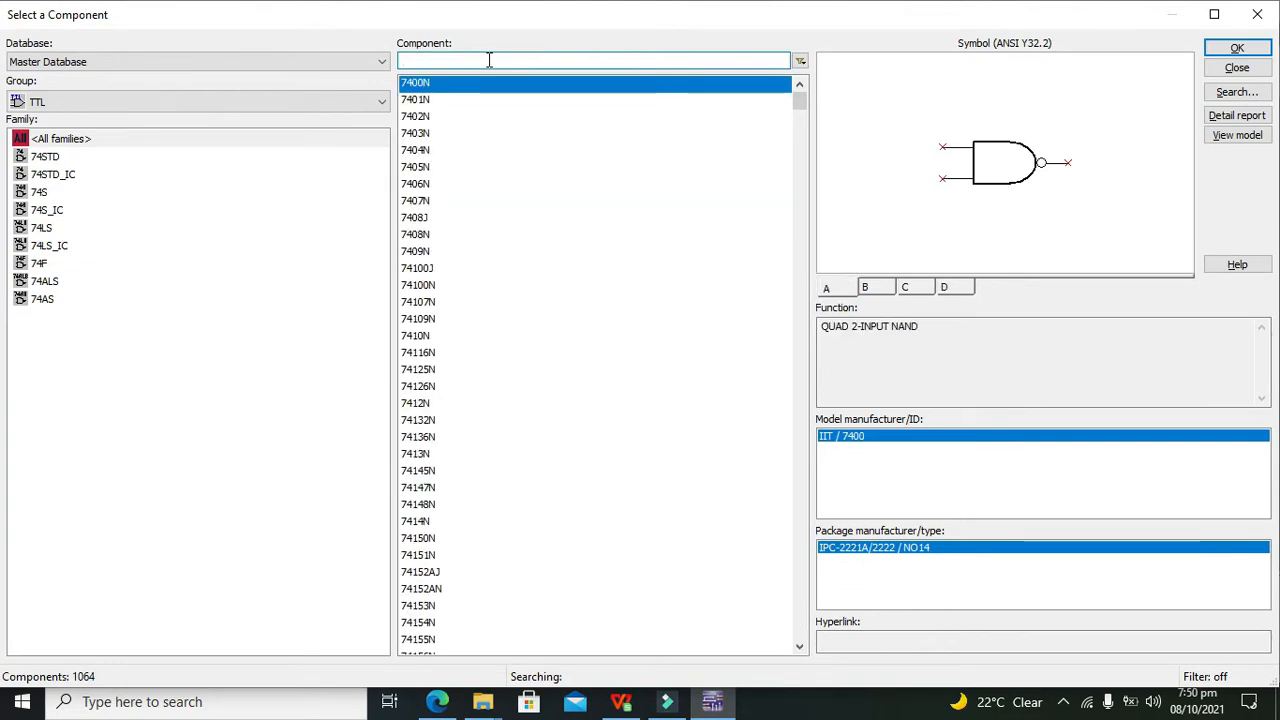
type("74A")
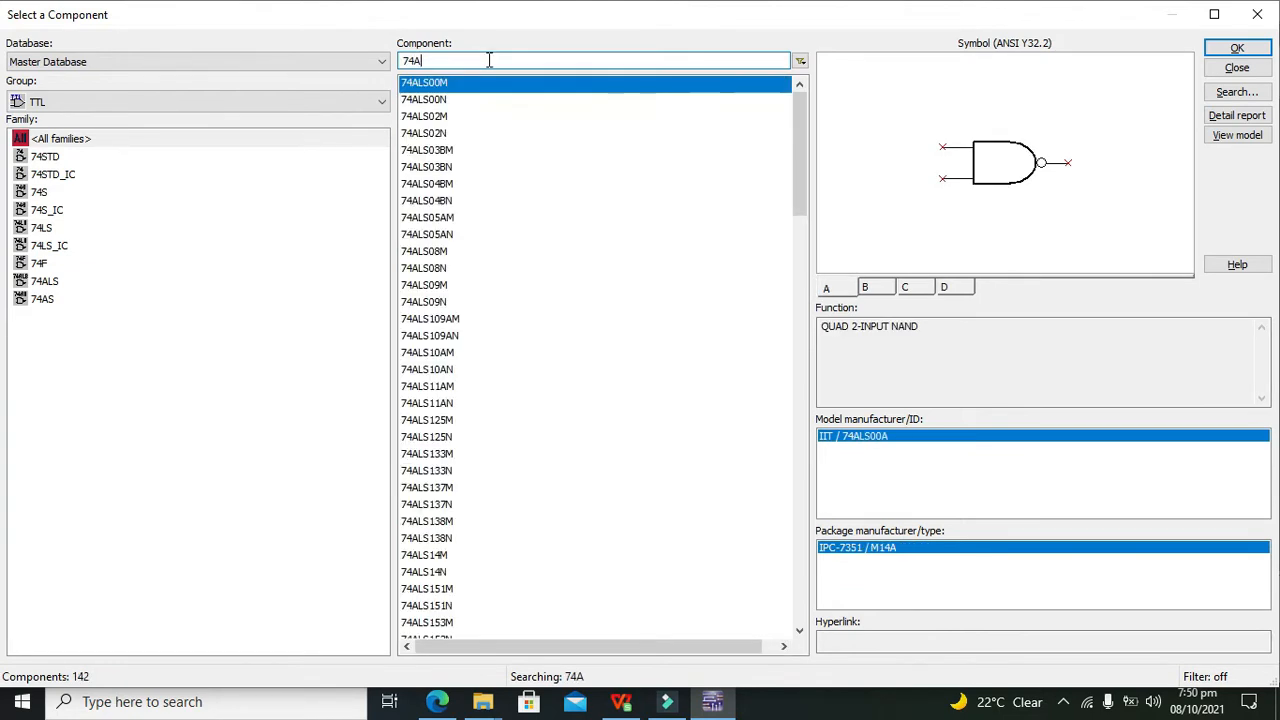
type("ls")
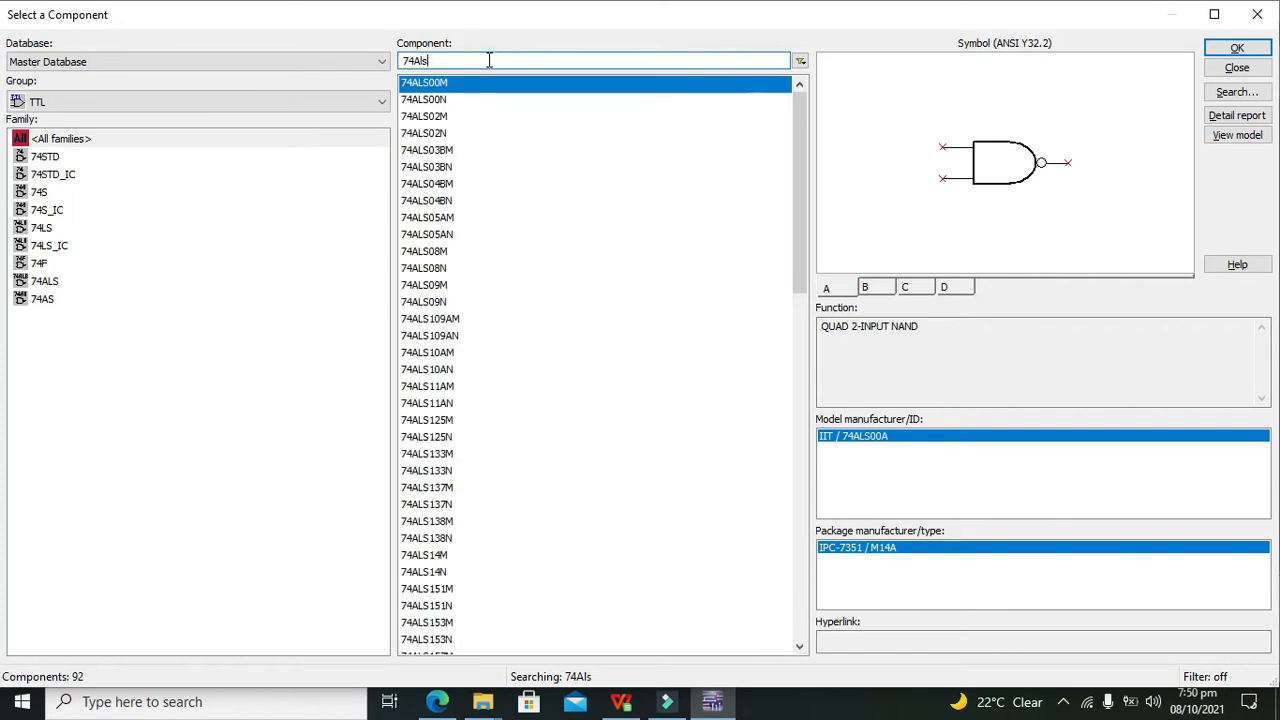
type("11")
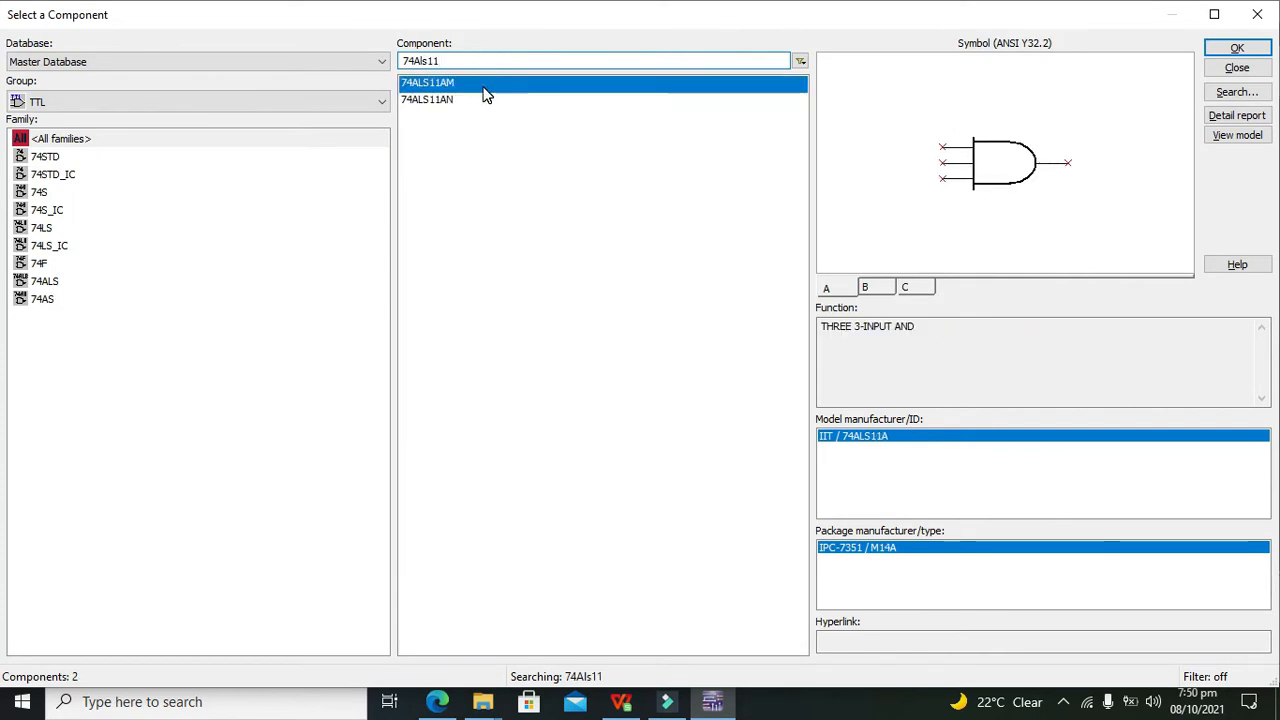
left_click(461, 99)
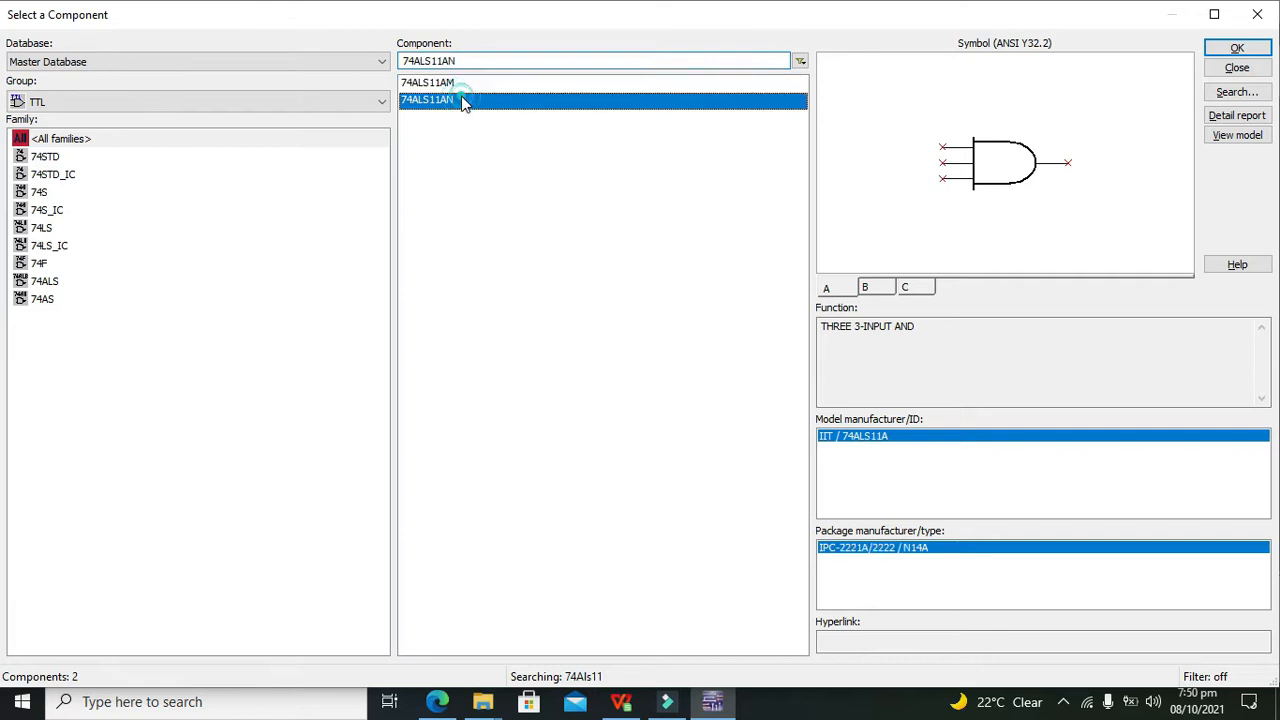
left_click(458, 84)
left_click(1237, 48)
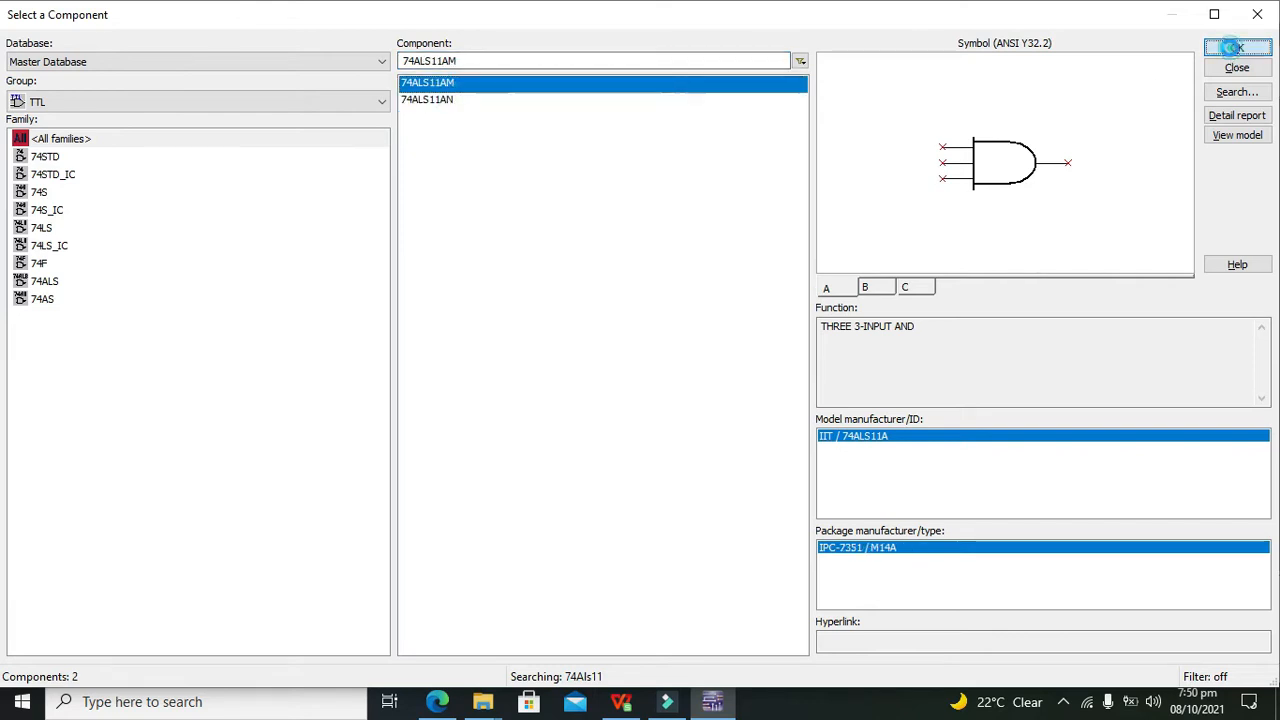
Place gates U1A, U2A, U3A and U4A, each as a new chip, in a column
left_click(1012, 150)
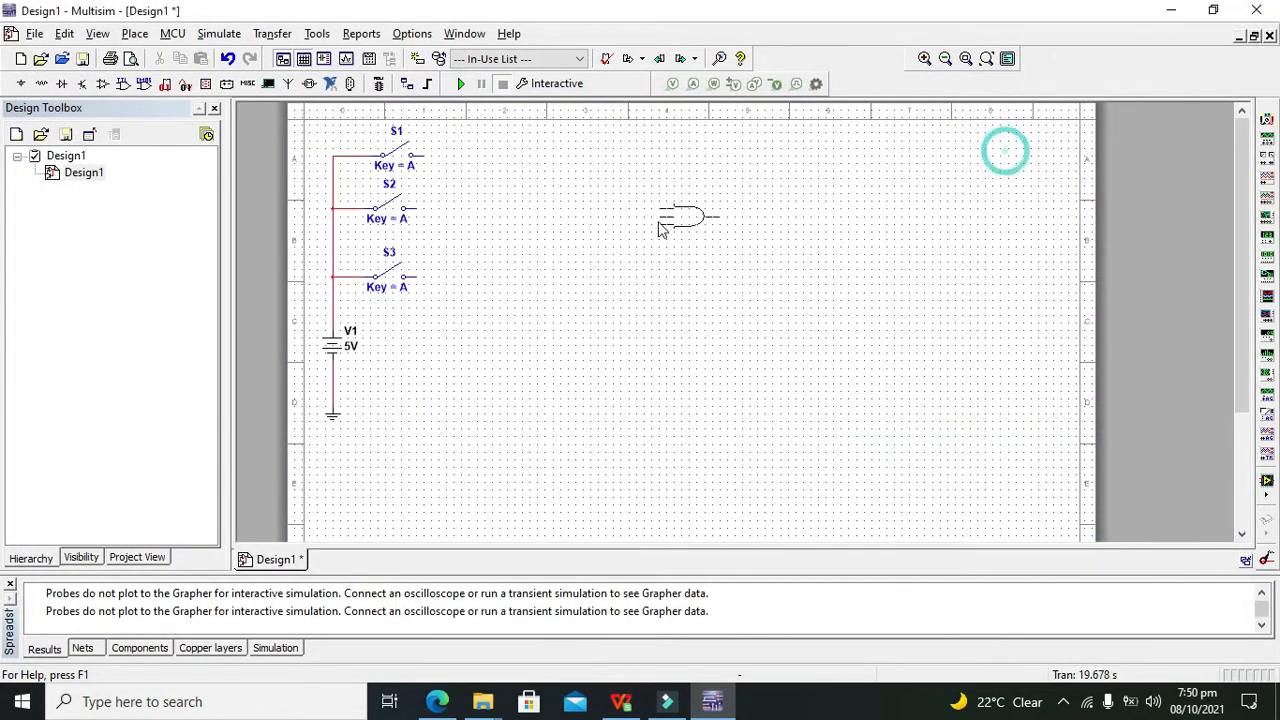
left_click(595, 220)
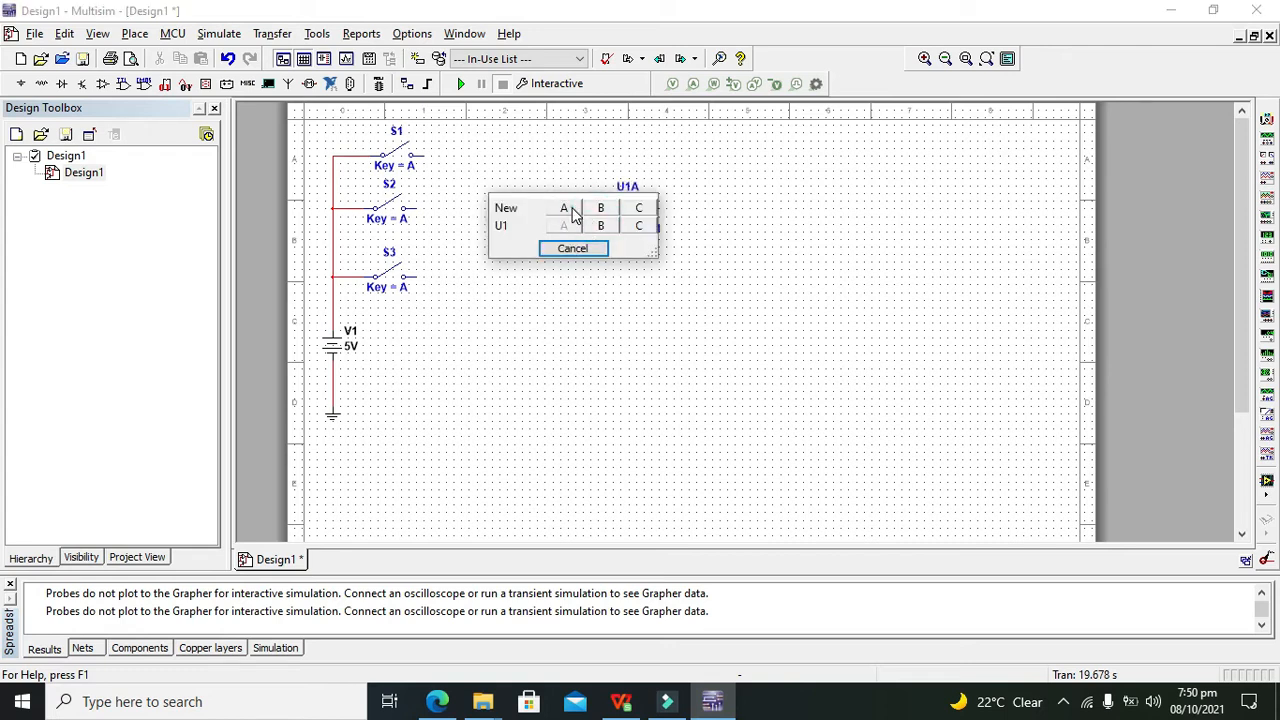
left_click(573, 210)
left_click(598, 298)
left_click(569, 280)
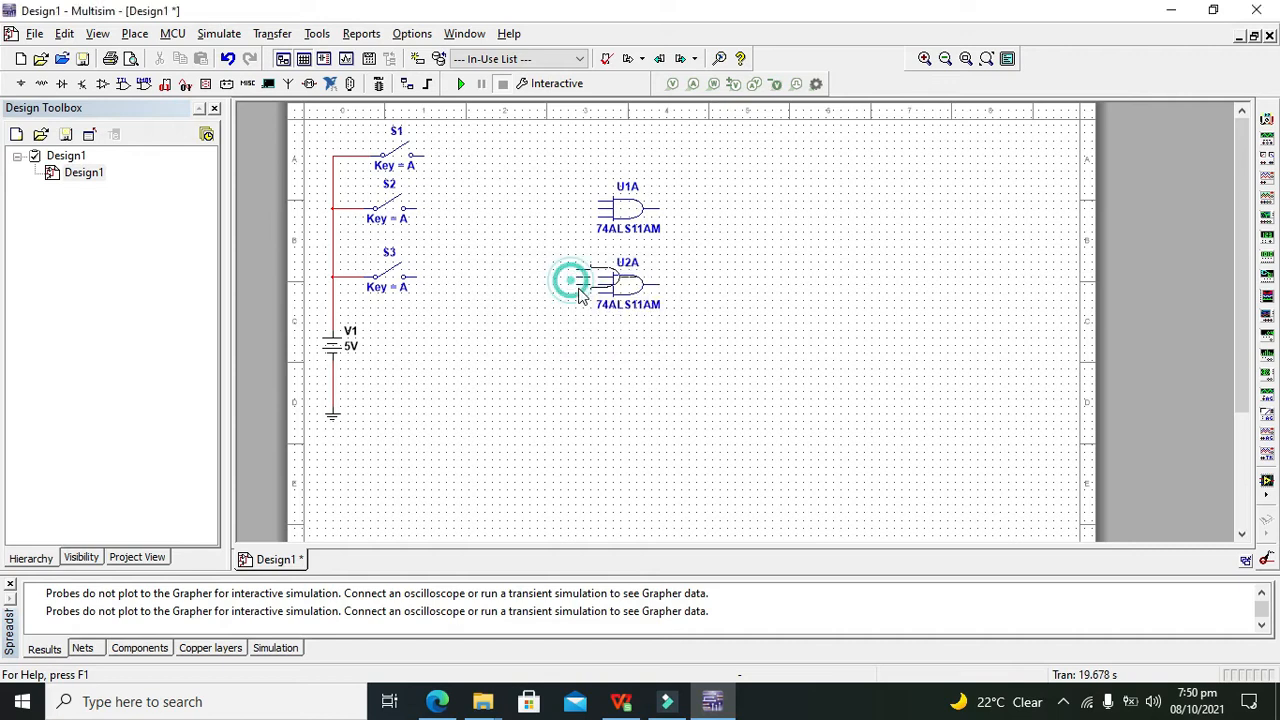
left_click(601, 367)
left_click(570, 348)
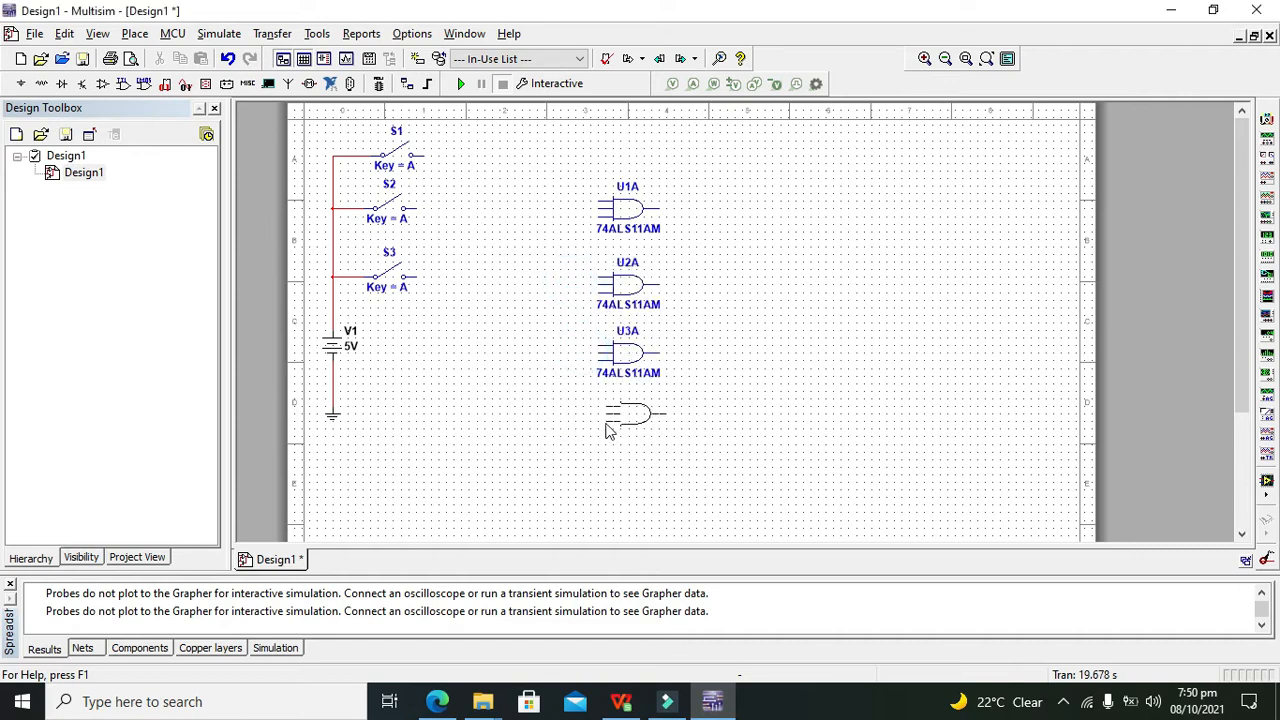
left_click(601, 432)
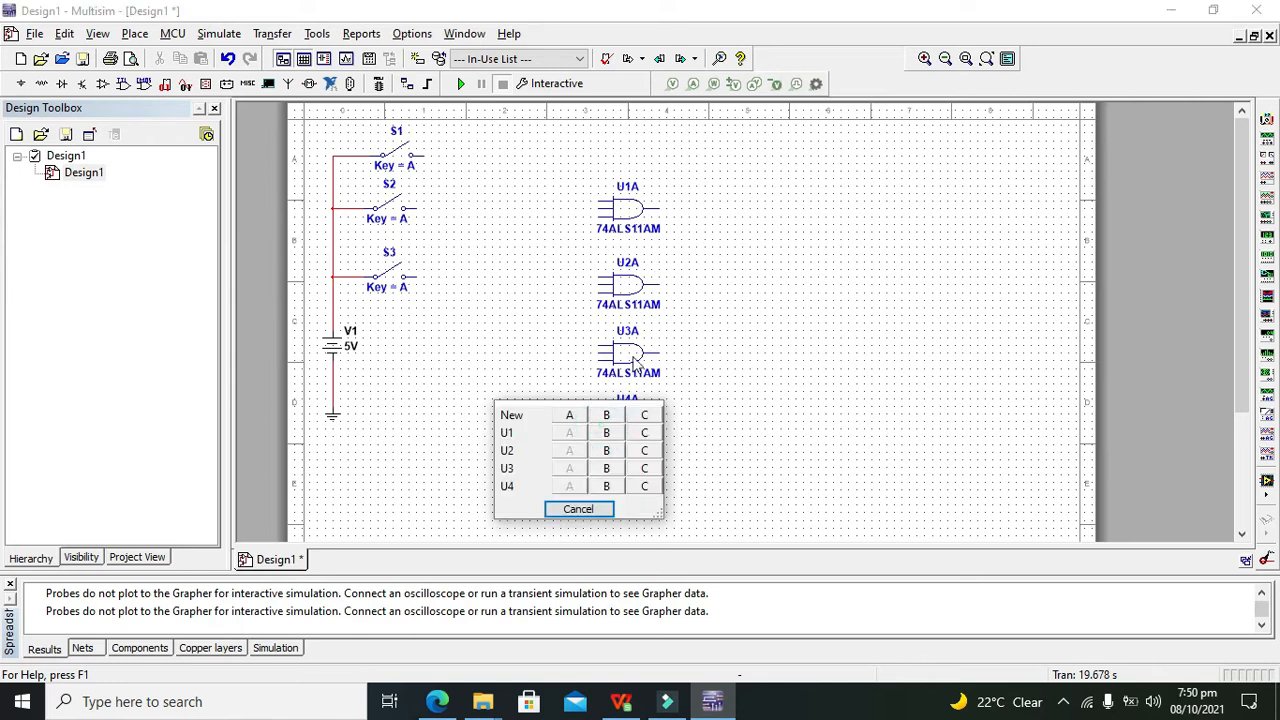
left_click(574, 417)
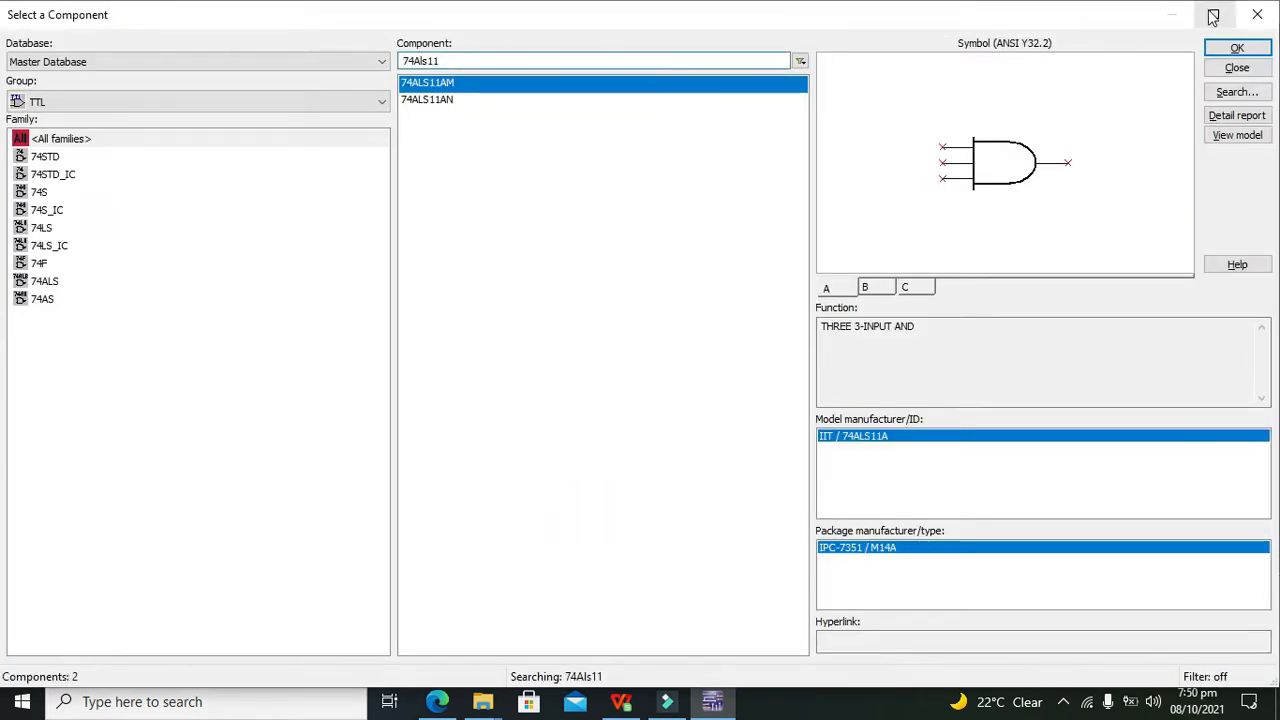
left_click(1272, 13)
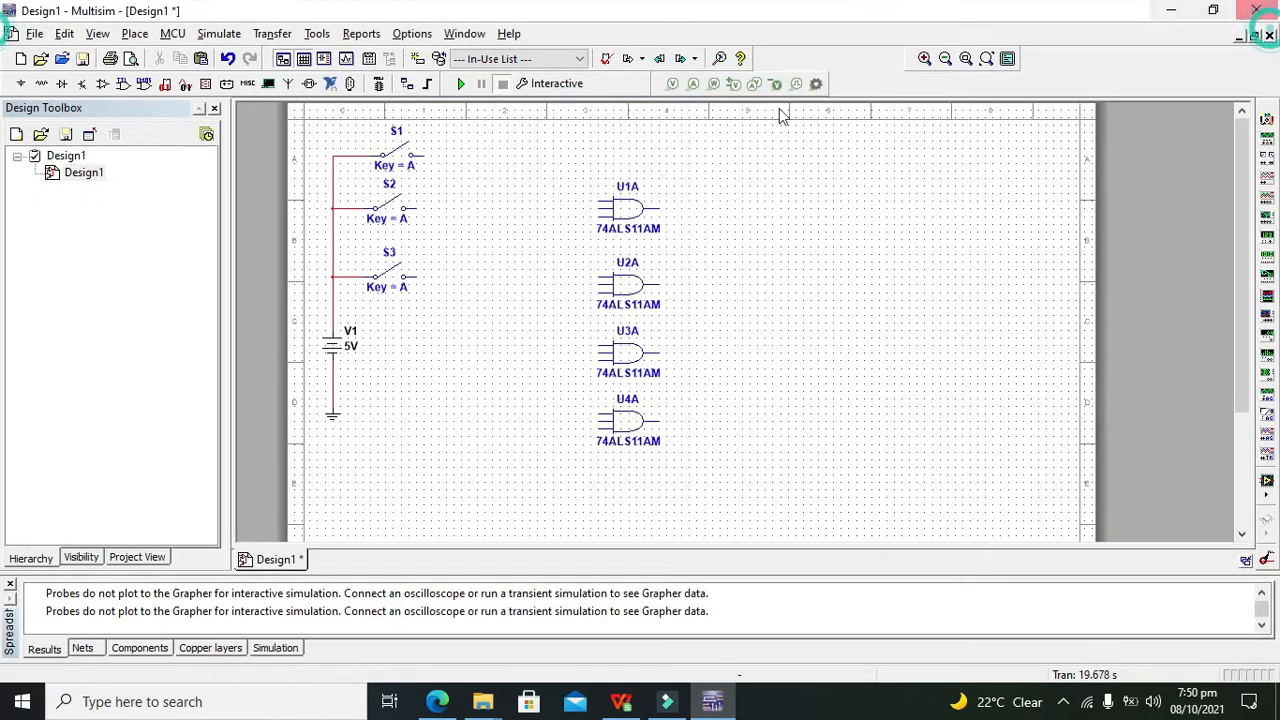
Nudge U1A and U2A up one grid step each
left_click(637, 200)
key("Up")
left_click(724, 222)
left_click(627, 287)
key("Up")
left_click(728, 296)
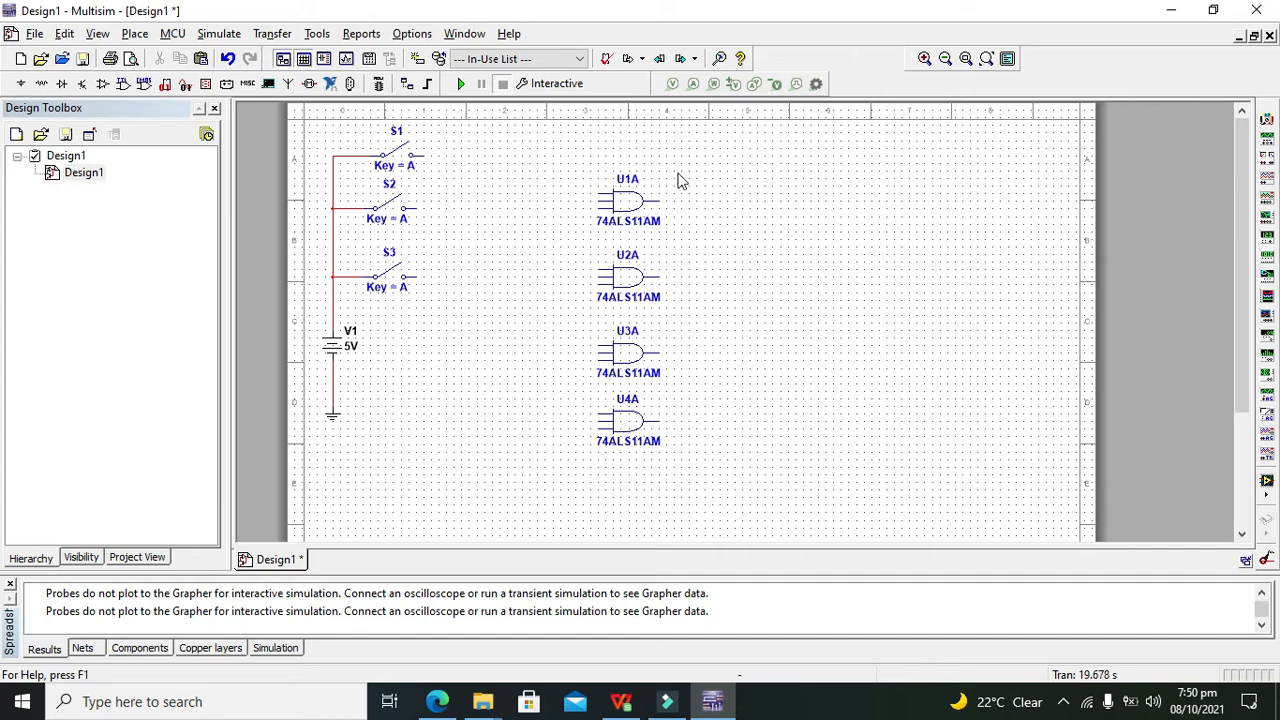
Place PROBE_DIG_RED probes X1, X2, X3 and X4 in a column beside the gates, aligning X1
left_click(205, 84)
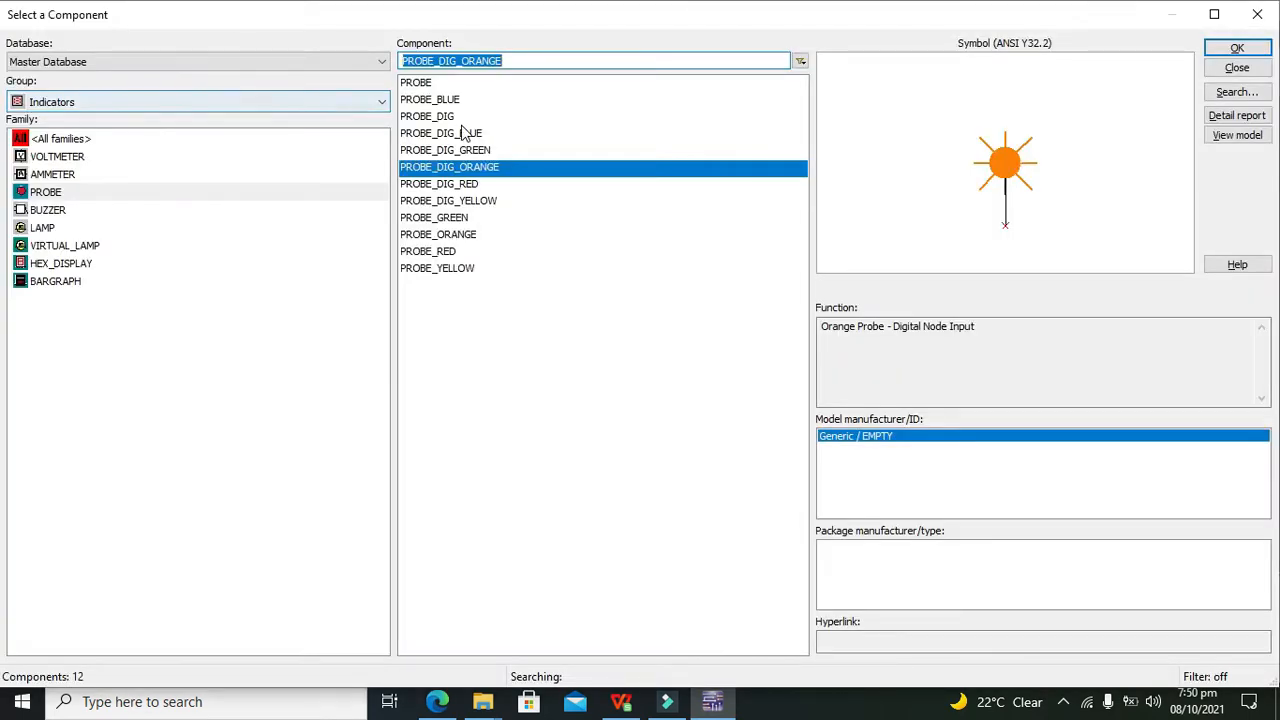
left_click(466, 167)
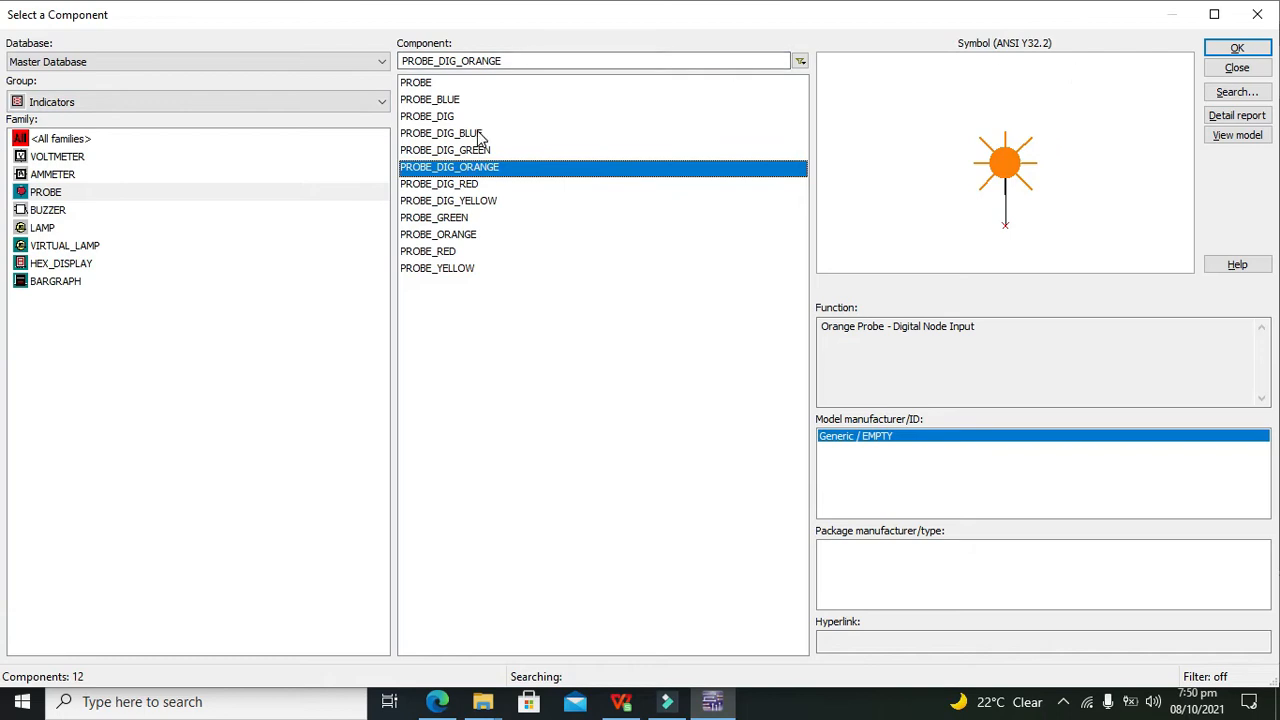
left_click(479, 188)
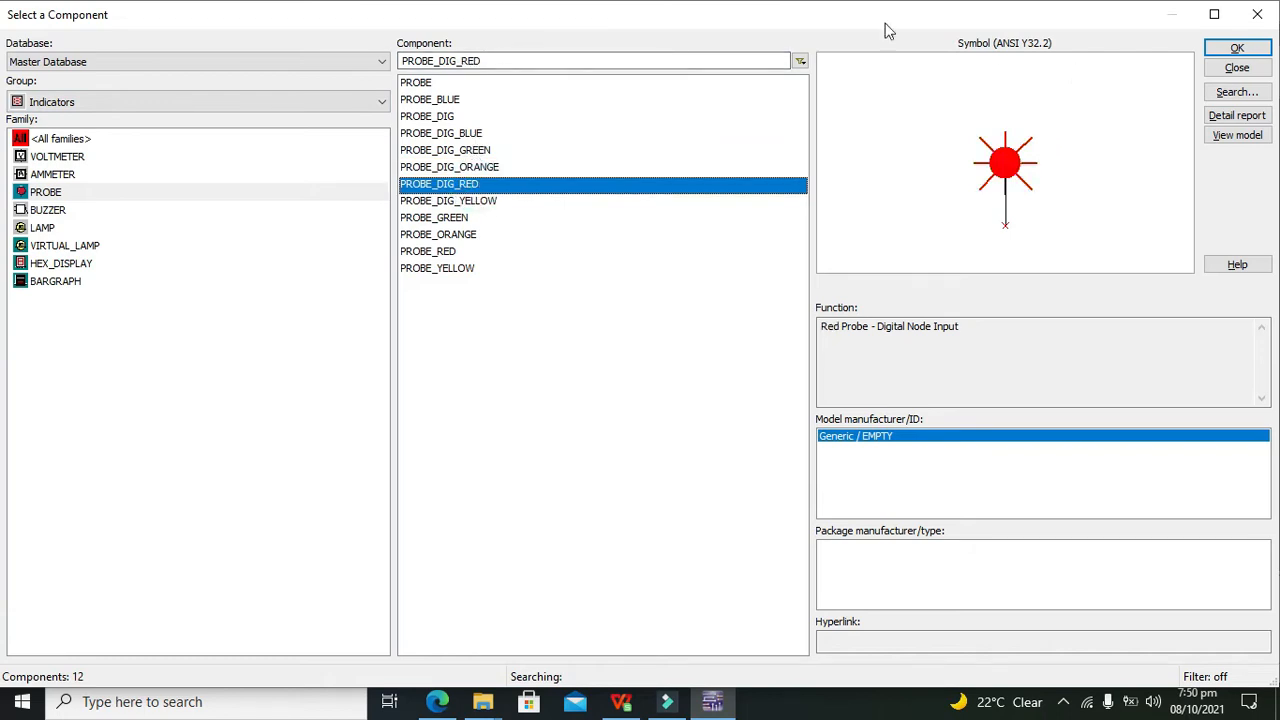
left_click(1237, 48)
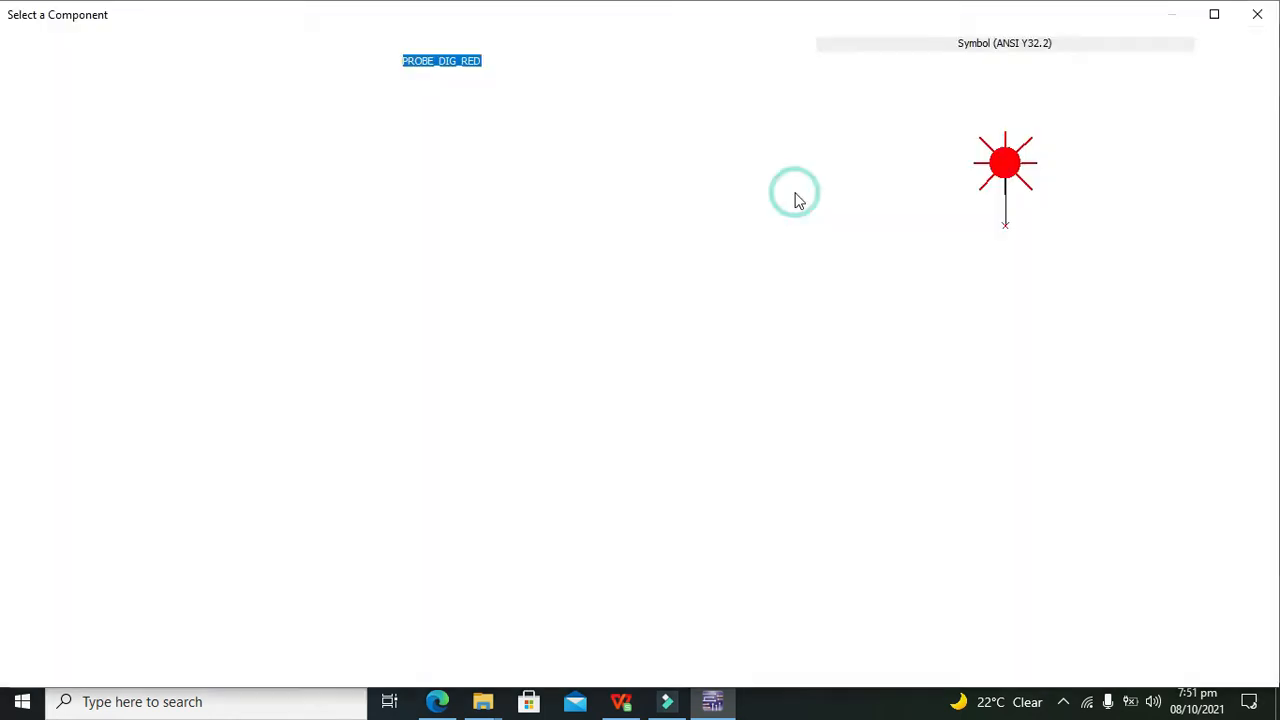
left_click(795, 193)
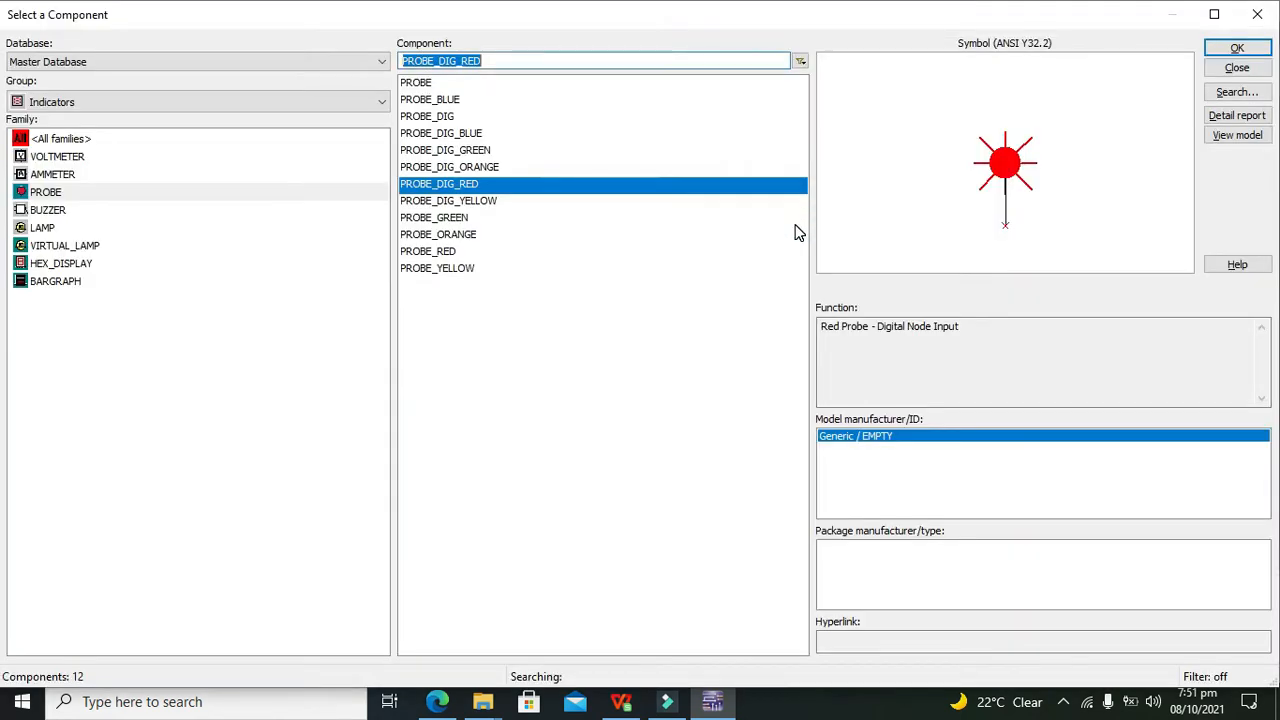
left_click(1237, 48)
left_click(786, 286)
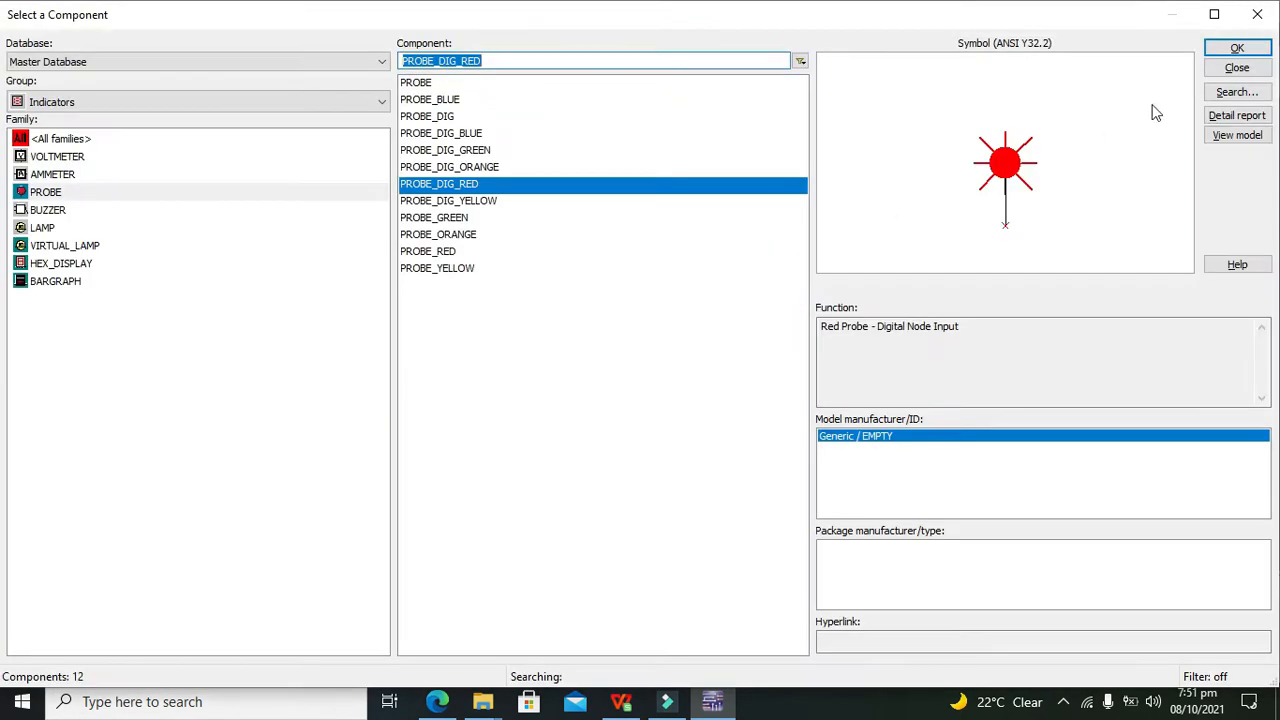
left_click(1237, 48)
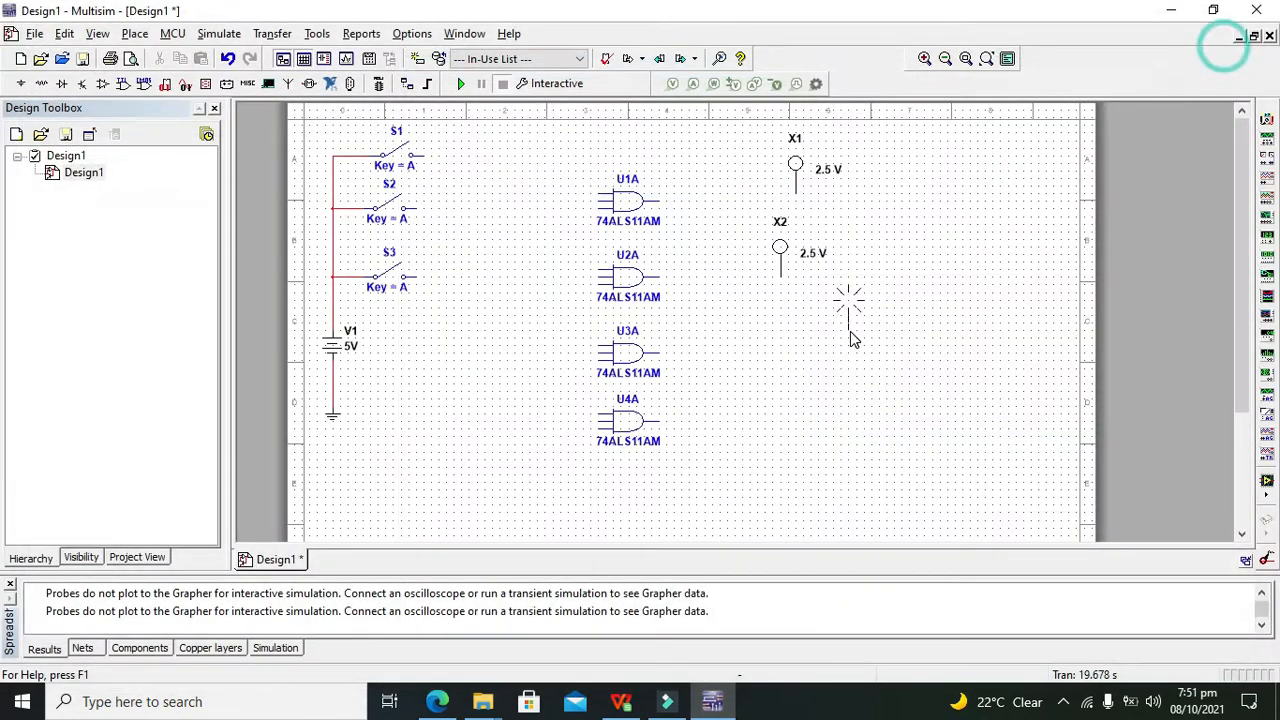
left_click(777, 350)
left_click(1232, 50)
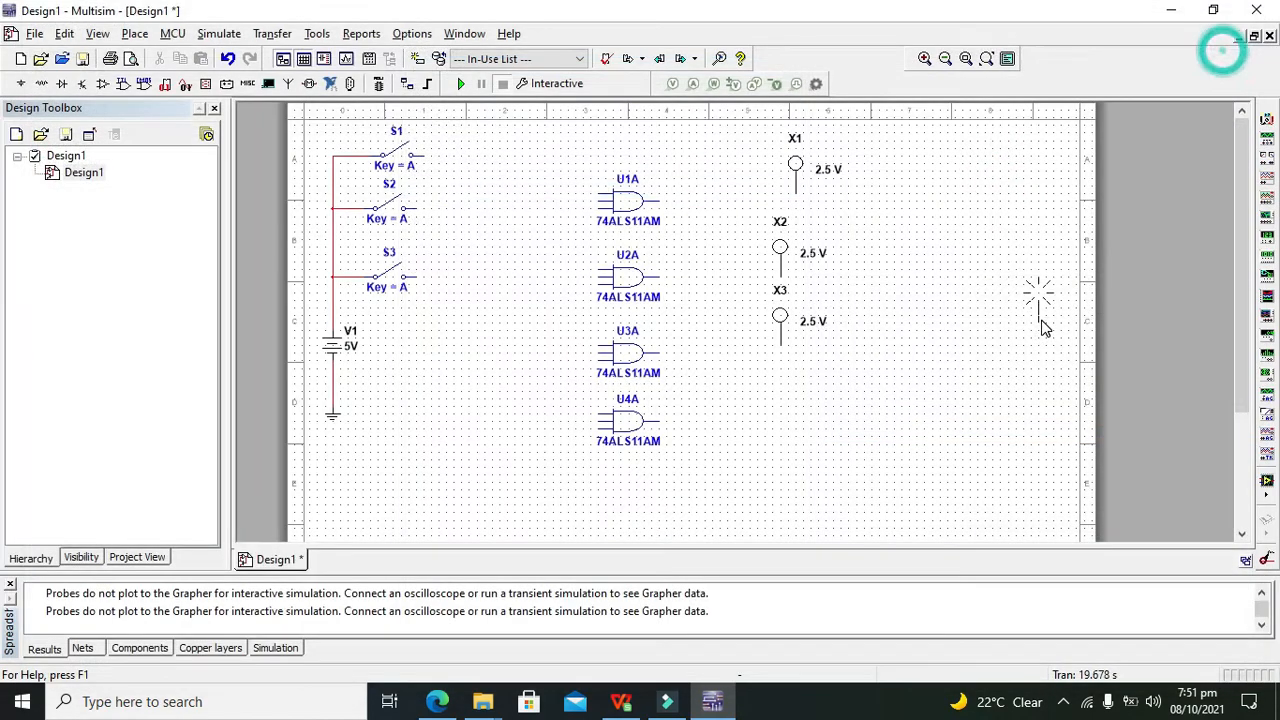
left_click(783, 428)
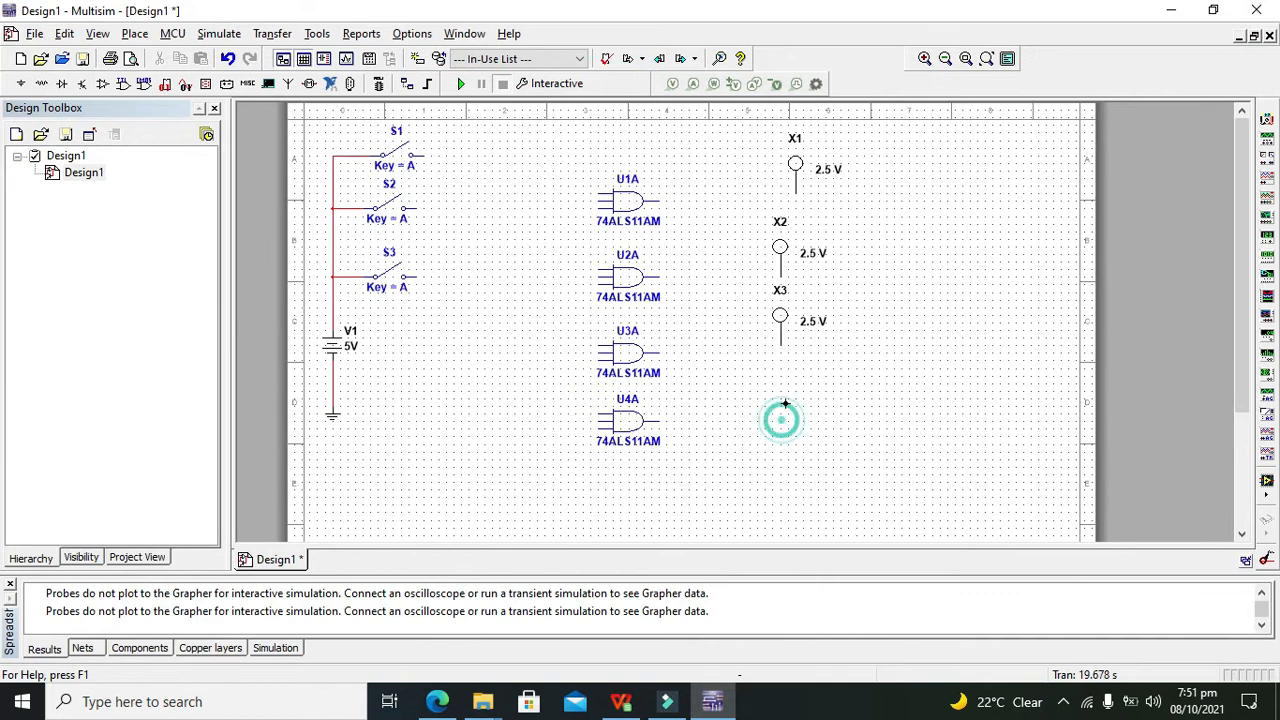
left_click(1262, 10)
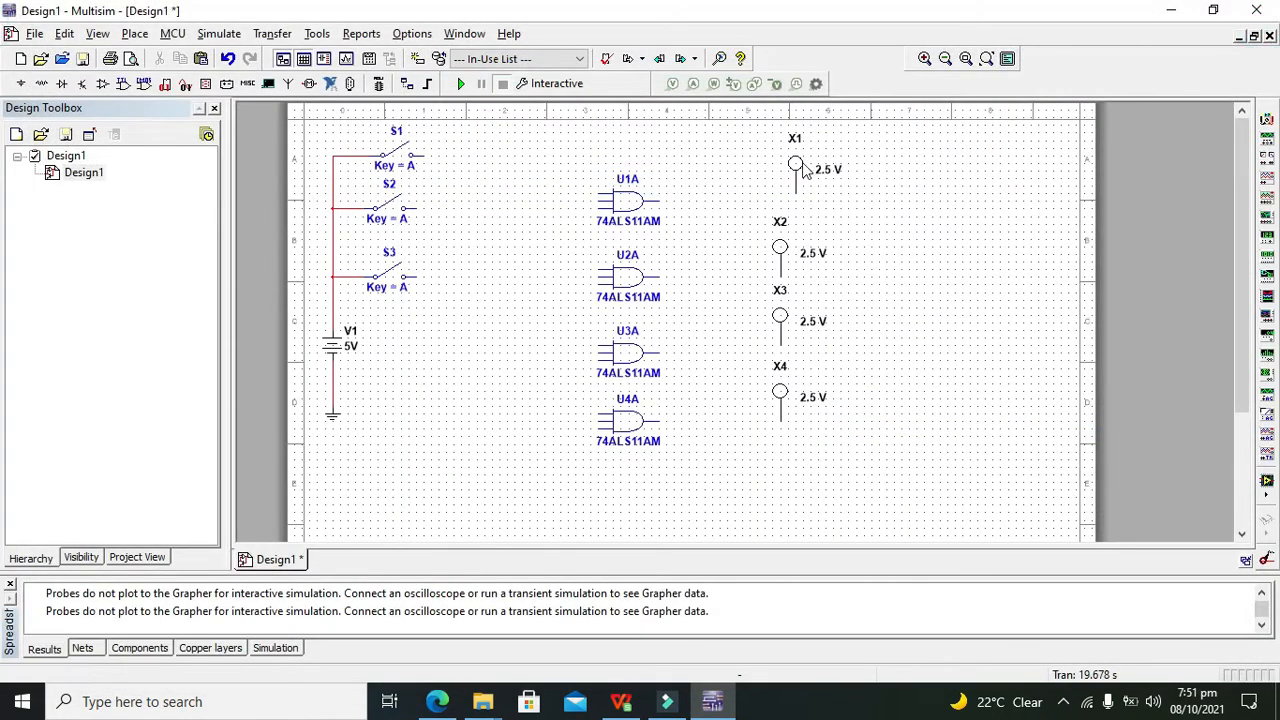
left_click(806, 170)
left_click(903, 192)
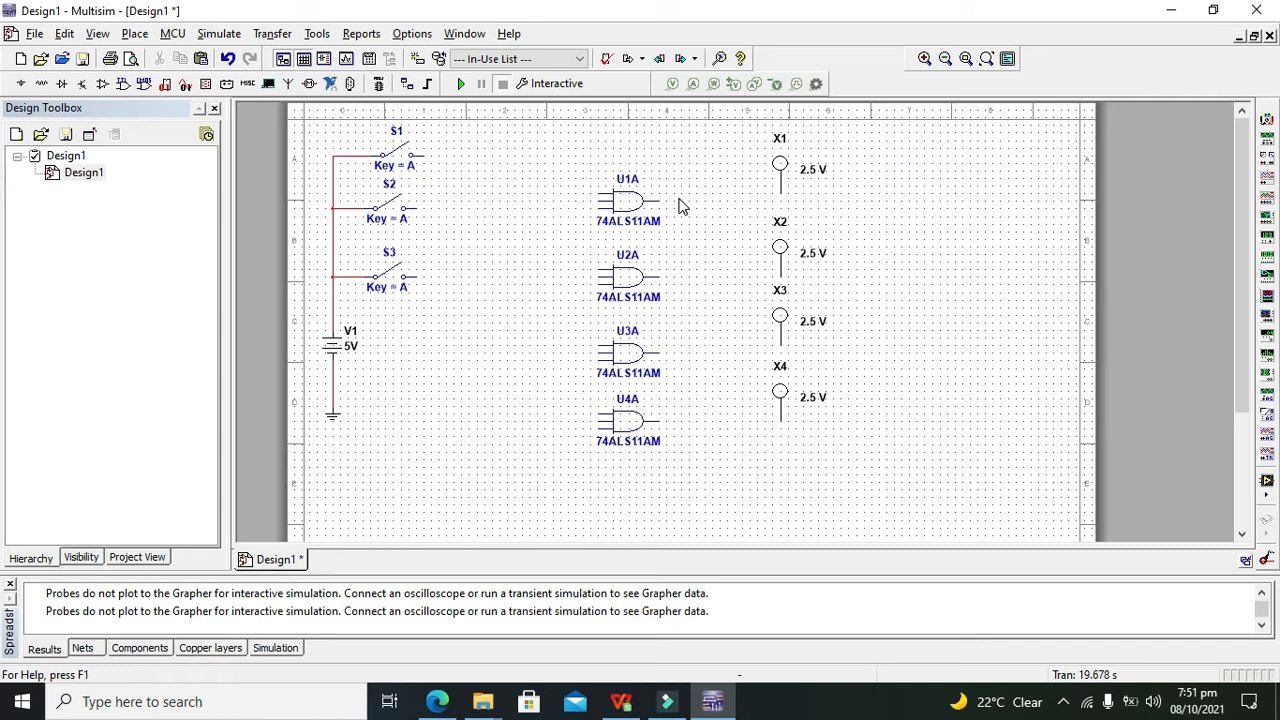
Draw four output wires: U1A–X1, U2A–X2, U3A–X3 and U4A–X4
left_click(661, 200)
left_click(781, 189)
left_click(661, 276)
left_click(782, 272)
left_click(781, 345)
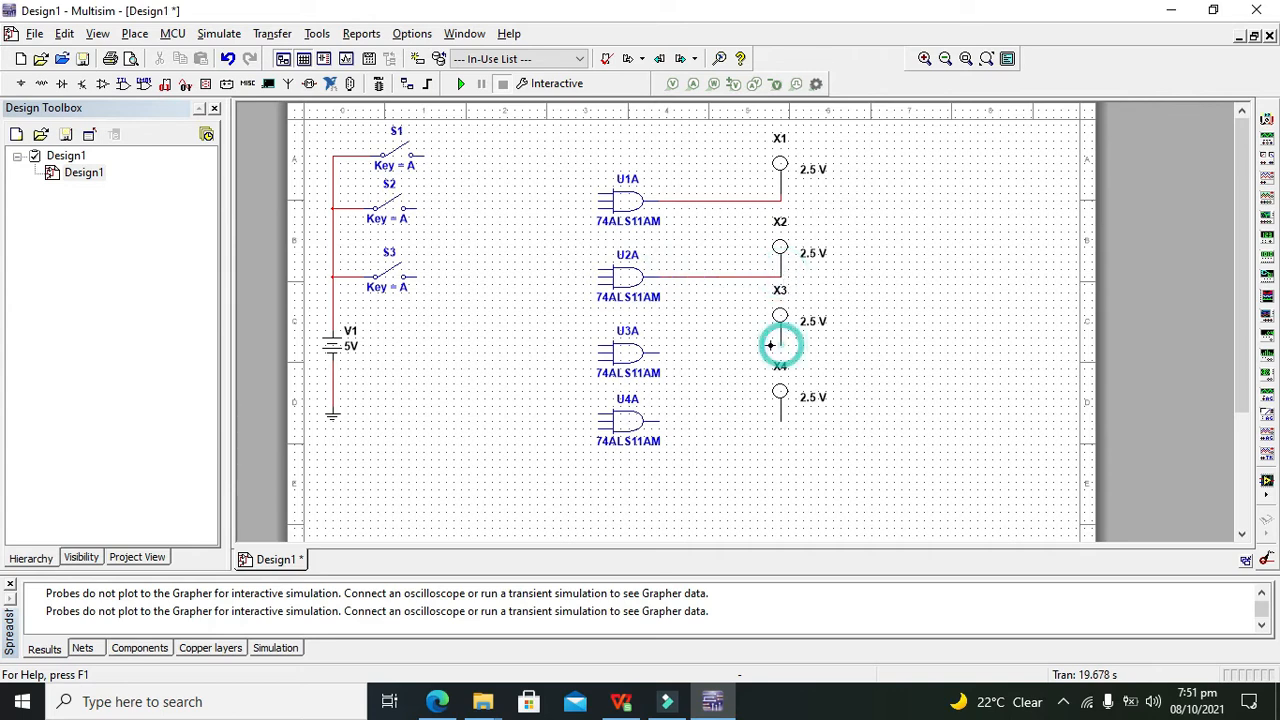
left_click(659, 352)
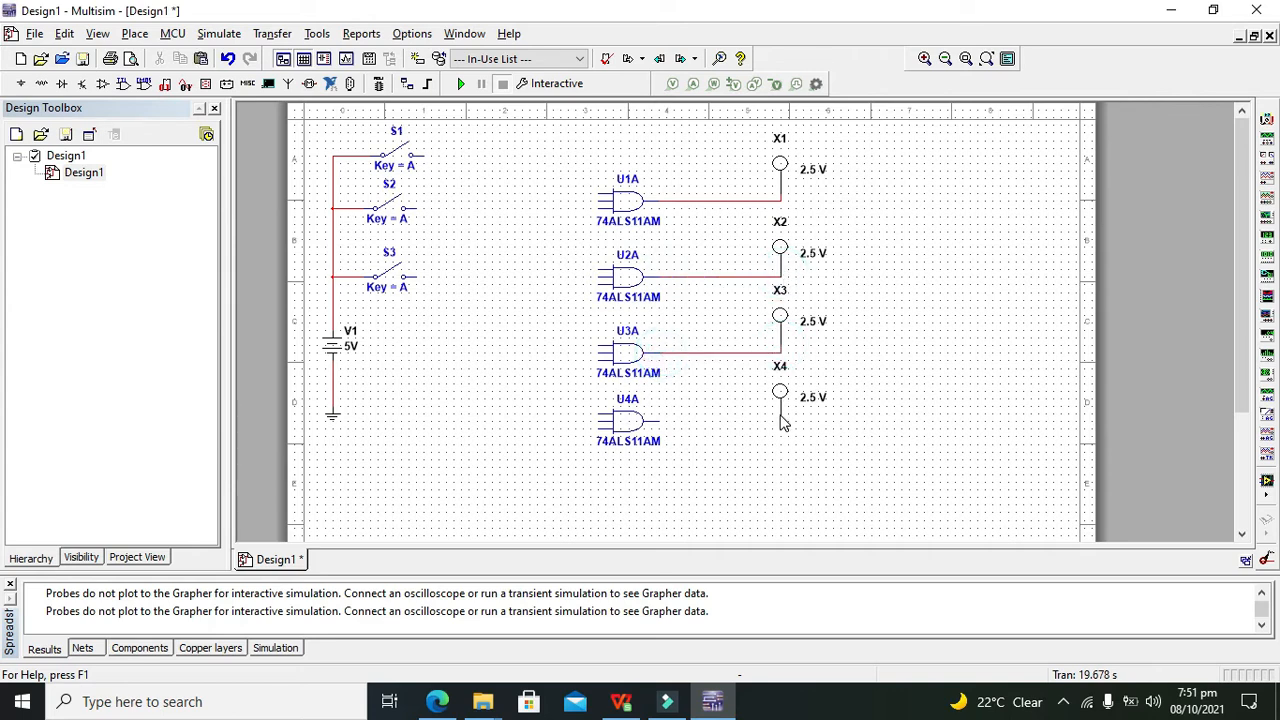
left_click(781, 418)
left_click(659, 420)
left_click(700, 402)
Tie one input of each AND gate U1A–U4A onto a shared vertical wire
left_click(600, 193)
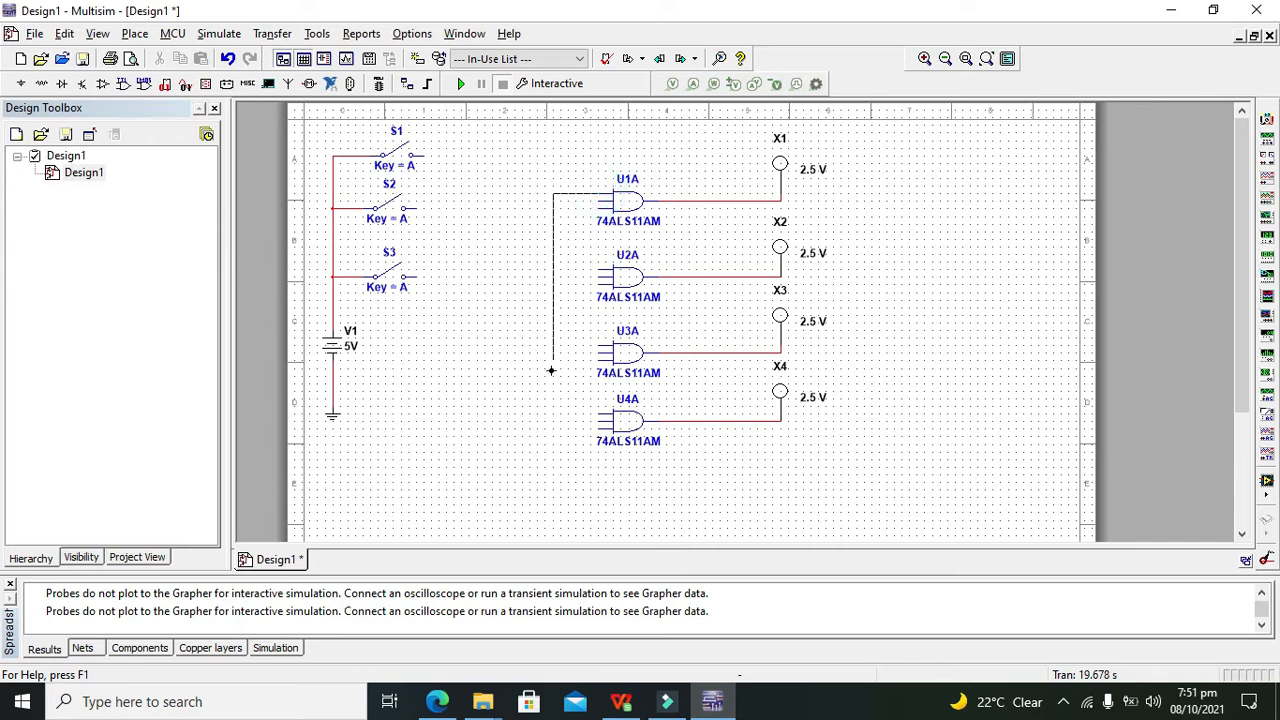
left_click(598, 413)
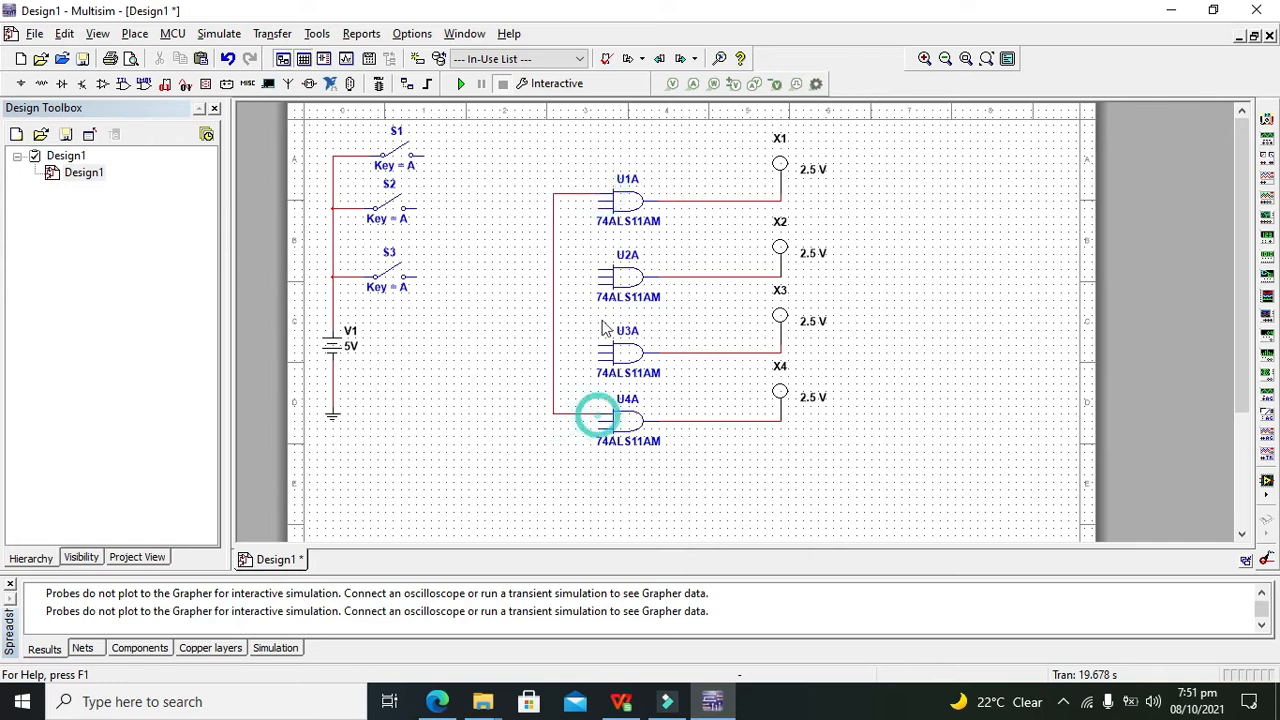
left_click(596, 345)
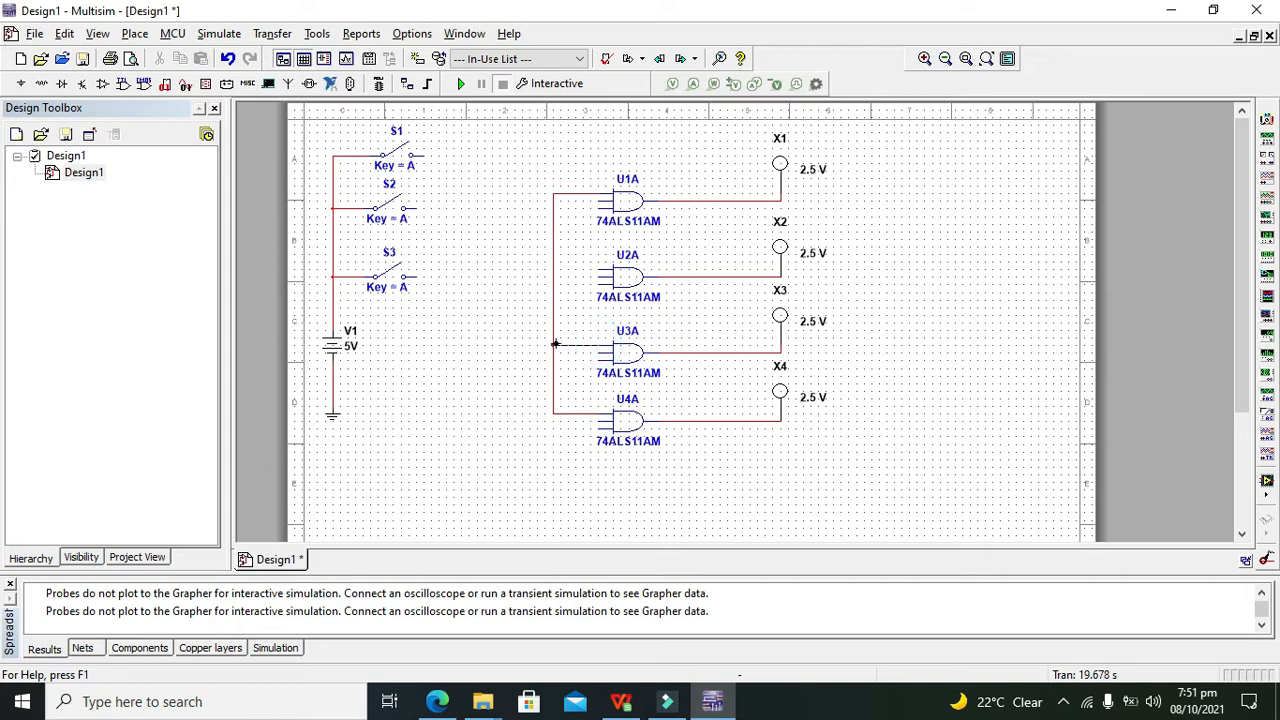
left_click(553, 345)
left_click(596, 271)
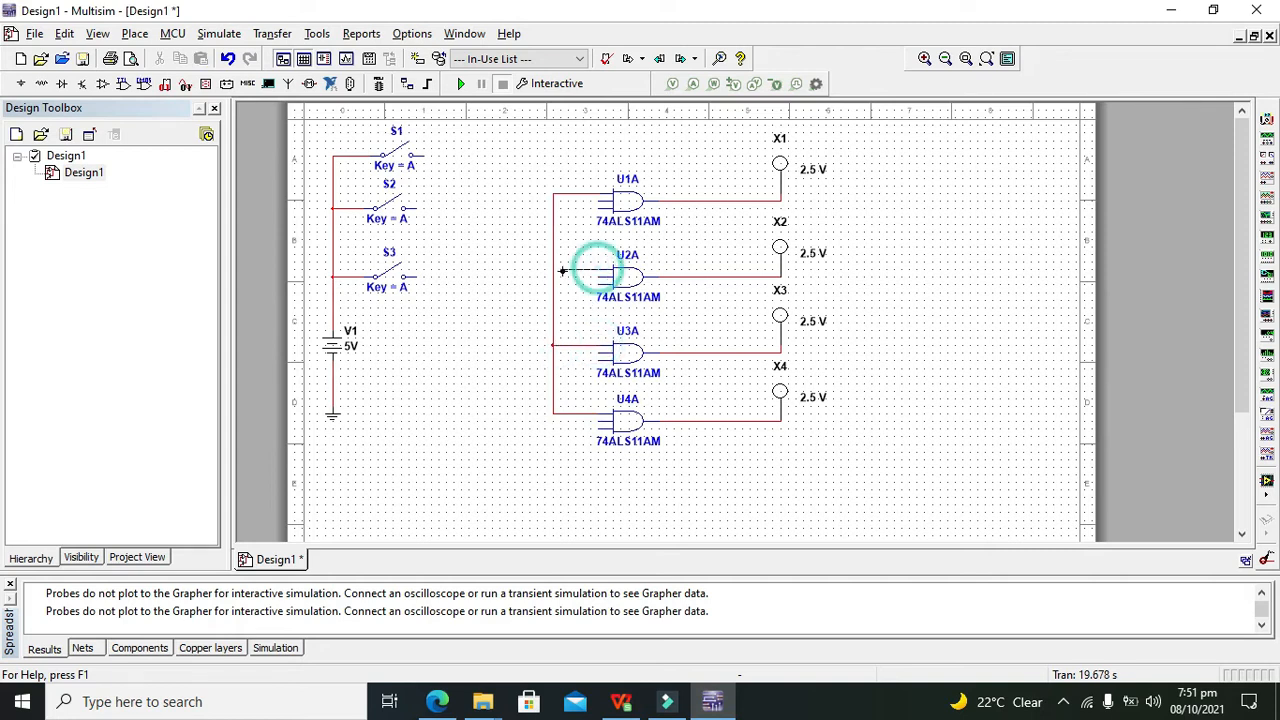
left_click(553, 270)
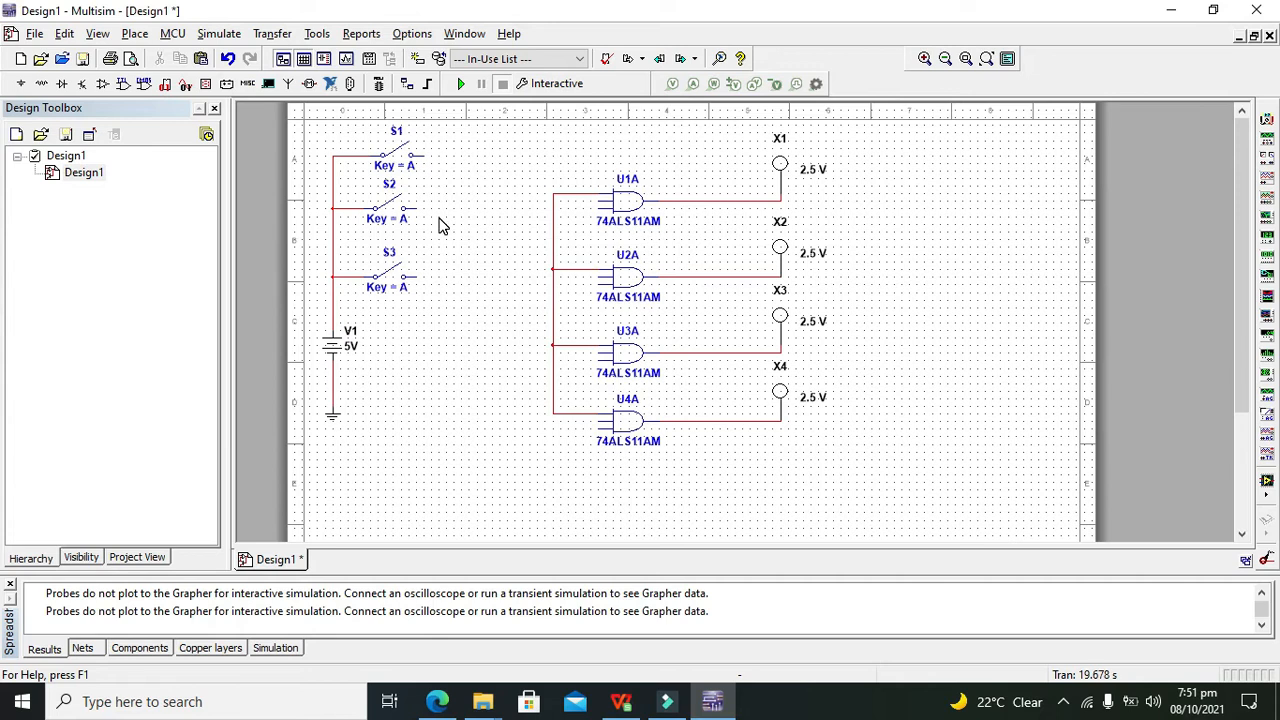
Wire S3's right terminal to the shared gate-input line and toggle S3 to test it
left_click(417, 276)
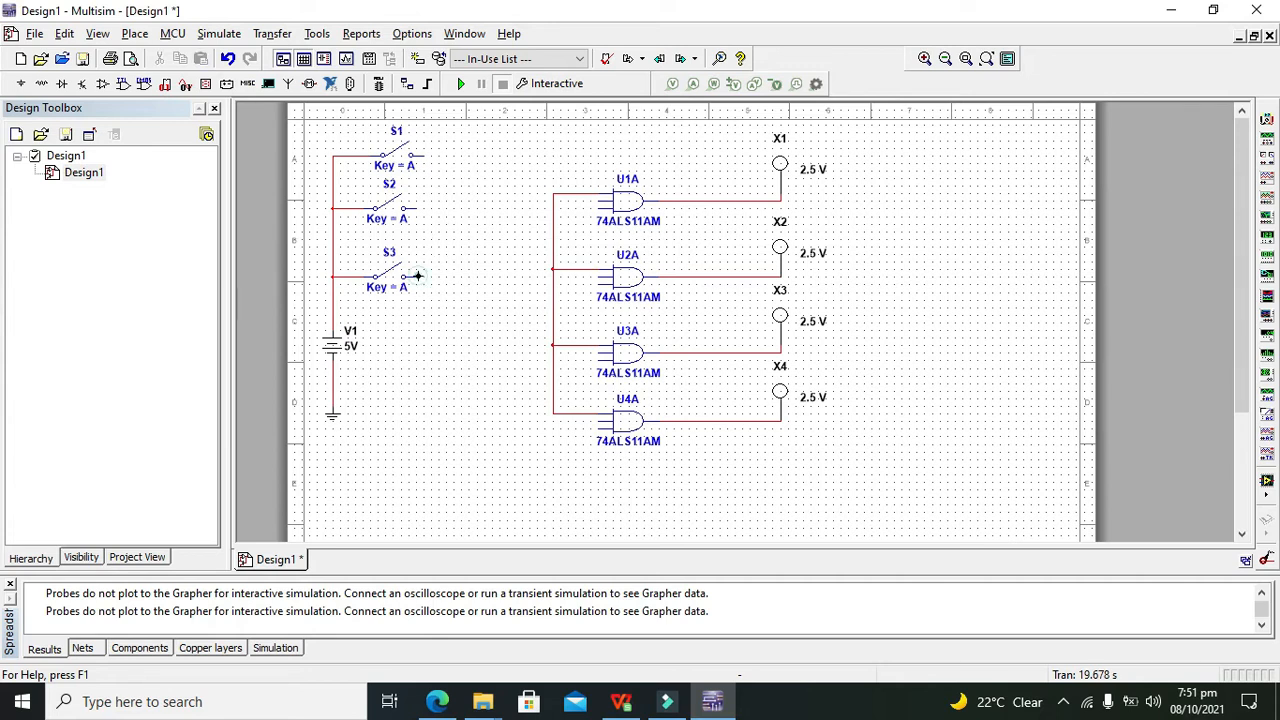
left_click(553, 277)
left_click(395, 279)
left_click(397, 280)
Select the 7405N inverter from the TTL component group
left_click(20, 83)
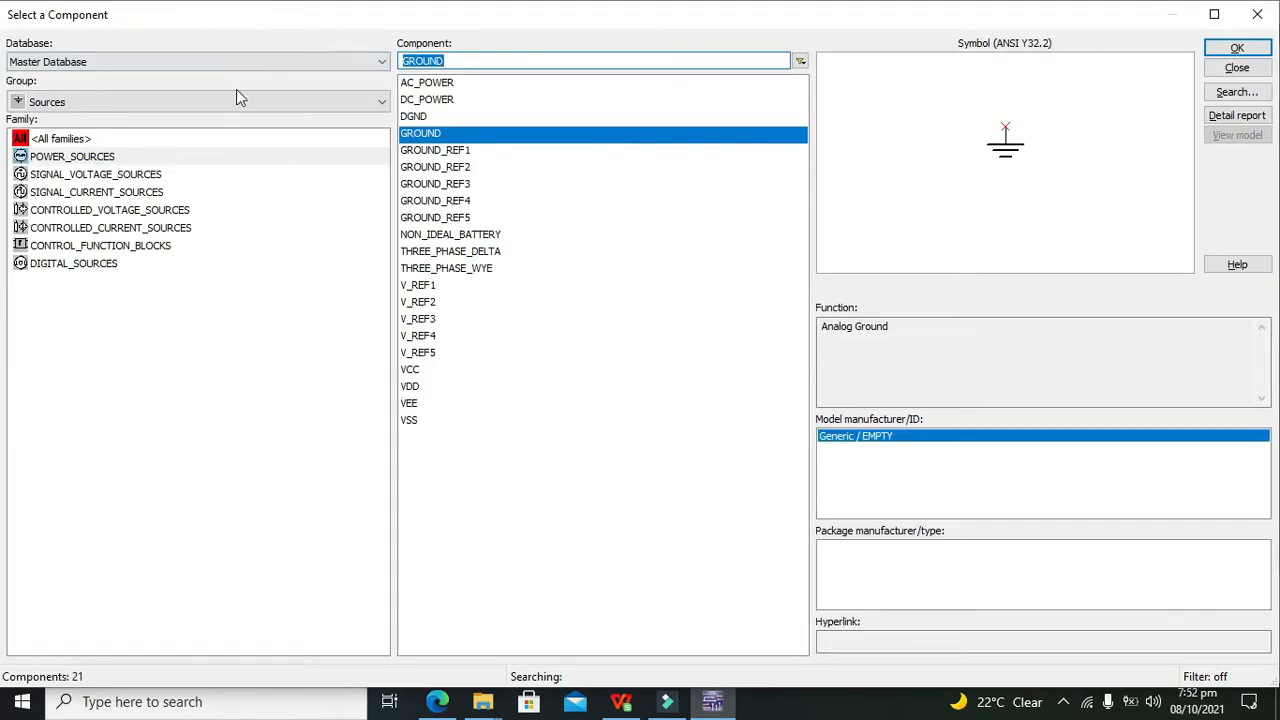
left_click(234, 101)
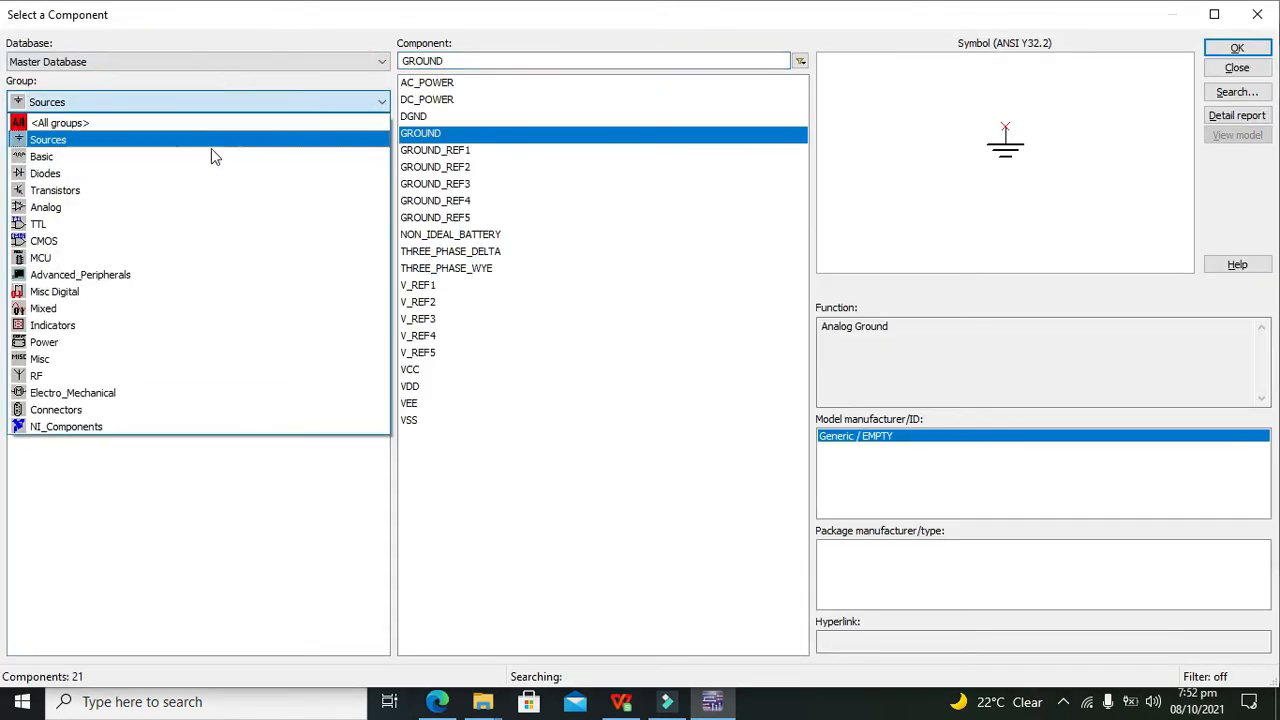
left_click(206, 224)
type("74Als11")
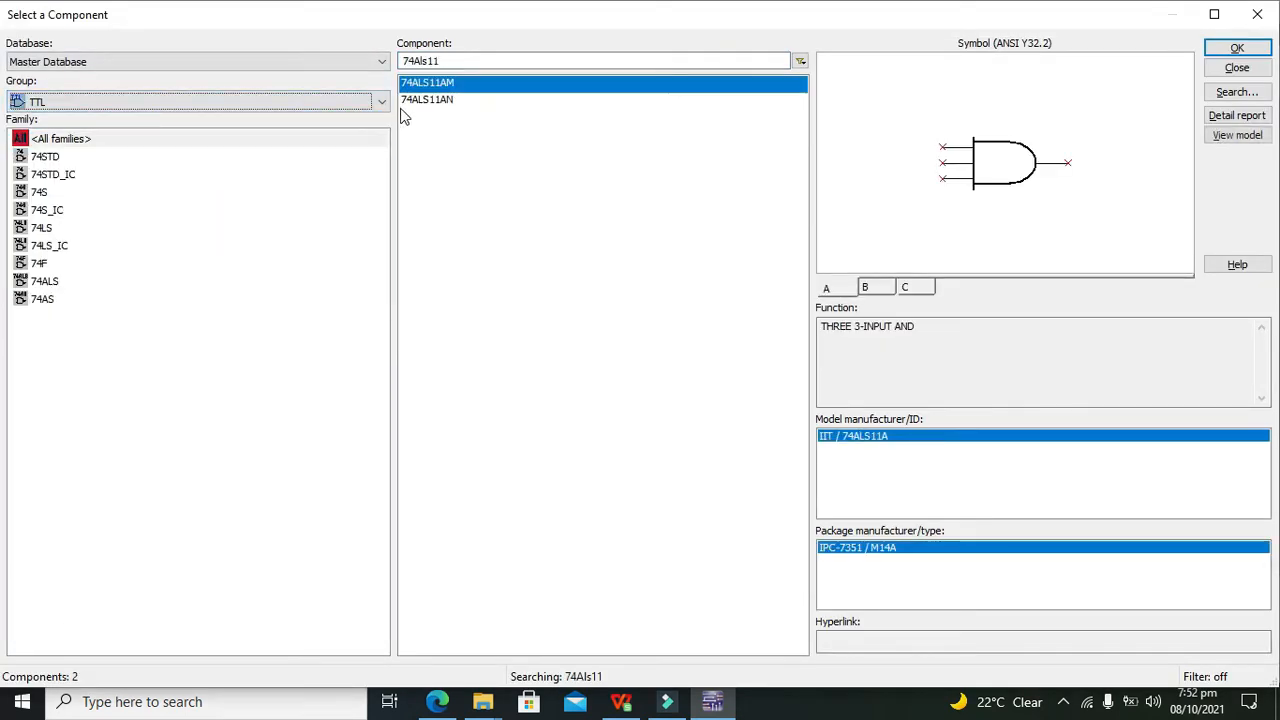
double_click(459, 58)
key("BackSpace")
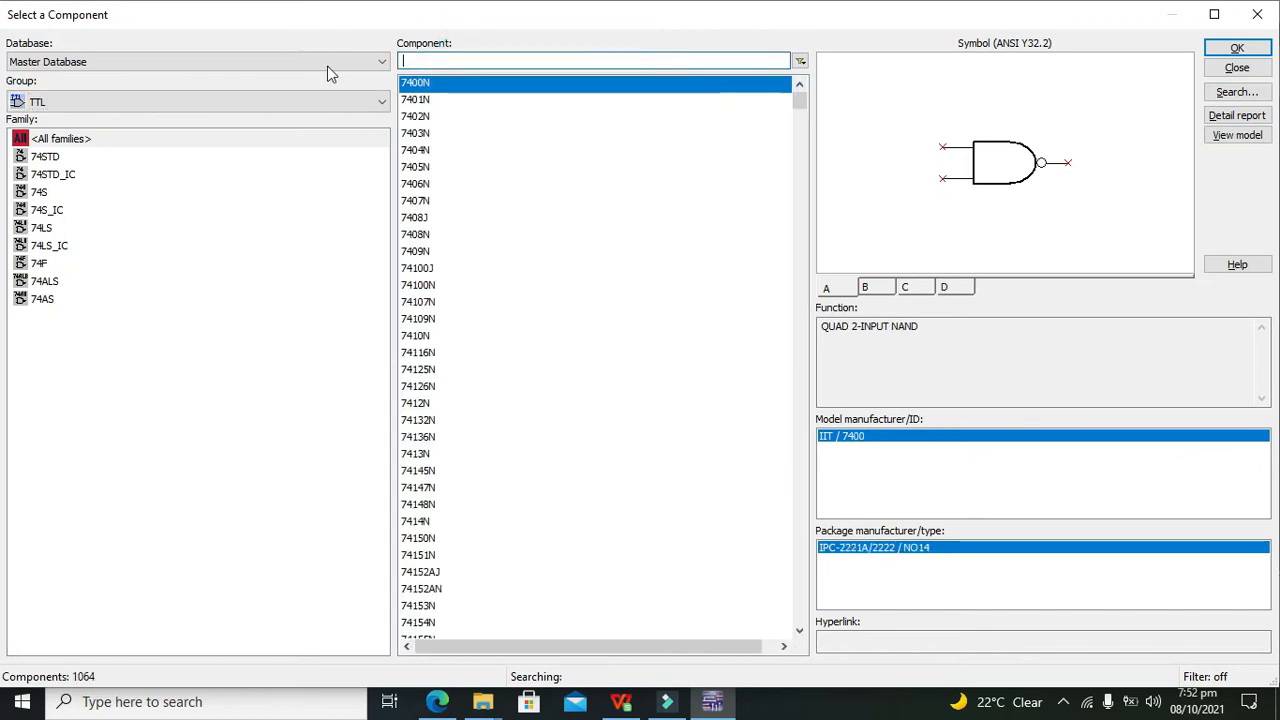
left_click(428, 100)
key("Down")
key("Down")
key("Down")
key("Down")
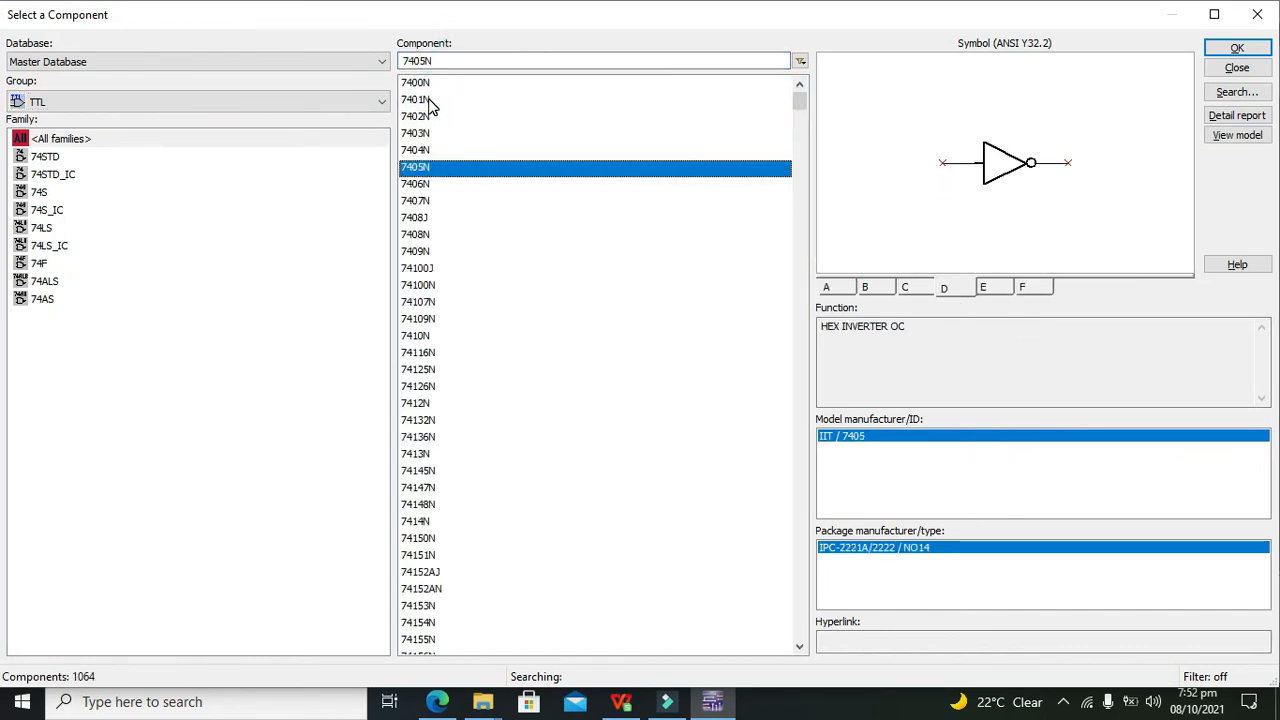
left_click(1237, 47)
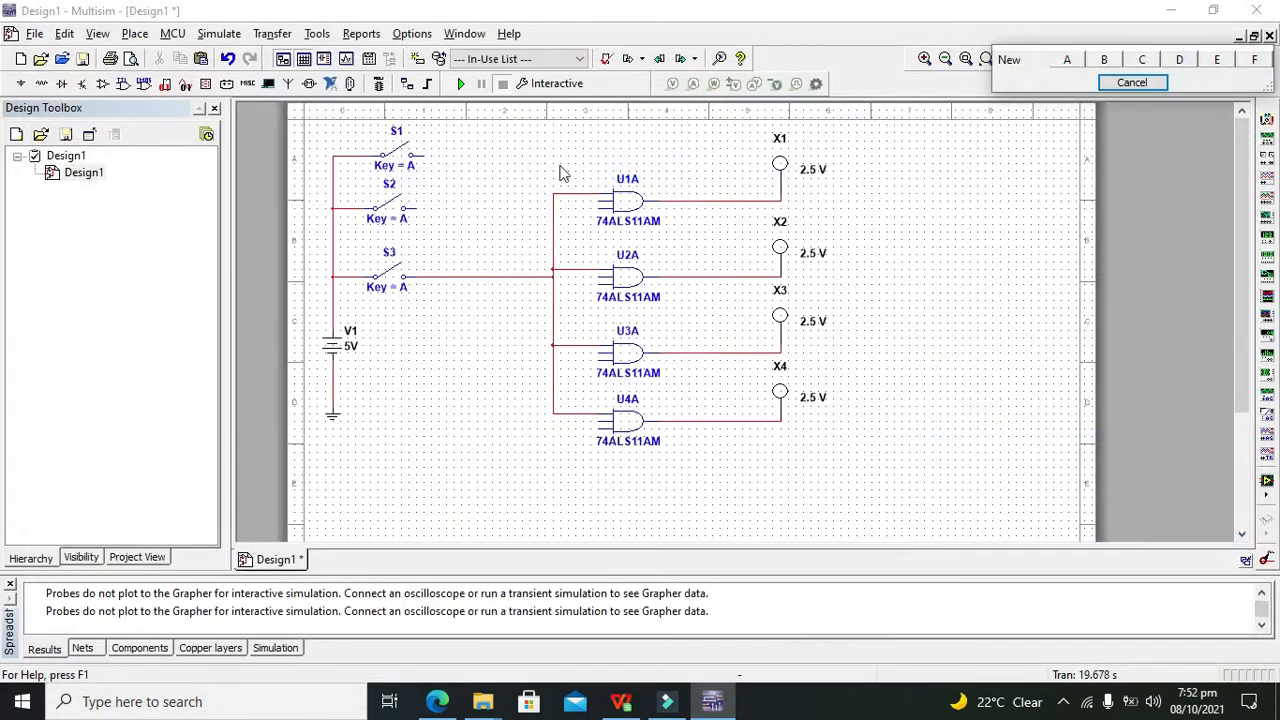
Place inverters U5A beside S1 and U6A beside S2
left_click(1067, 59)
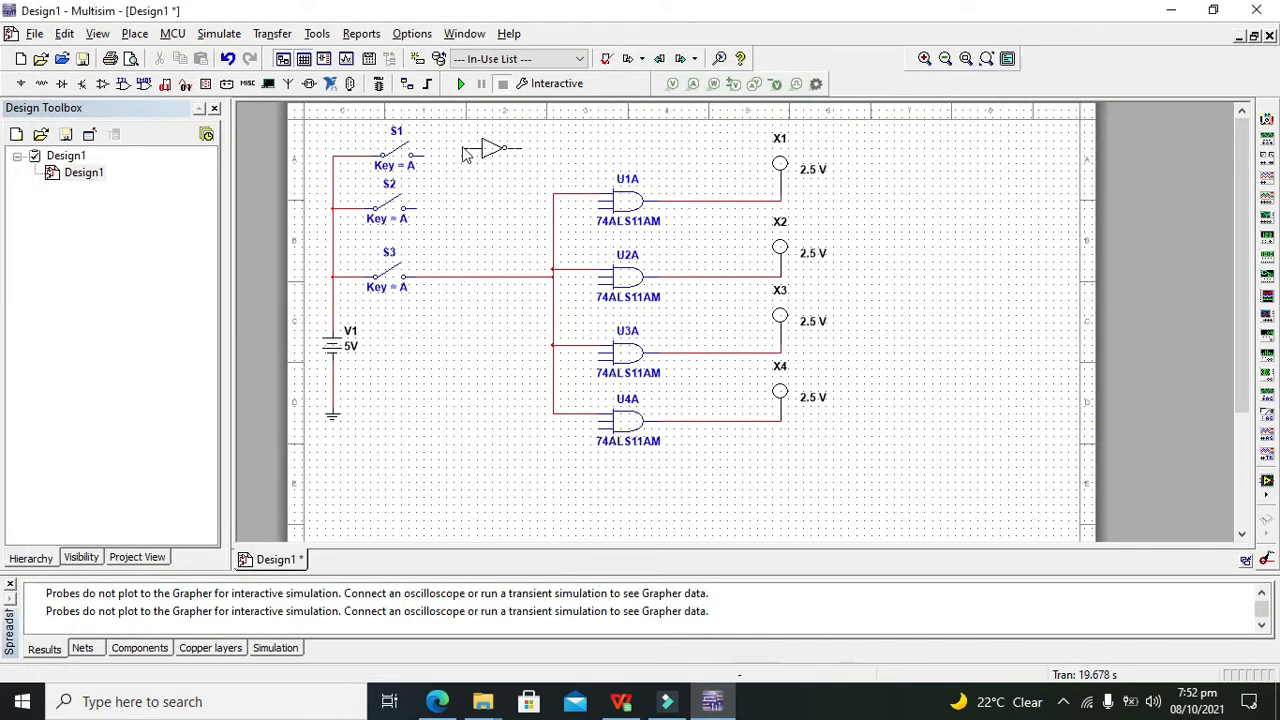
left_click(455, 158)
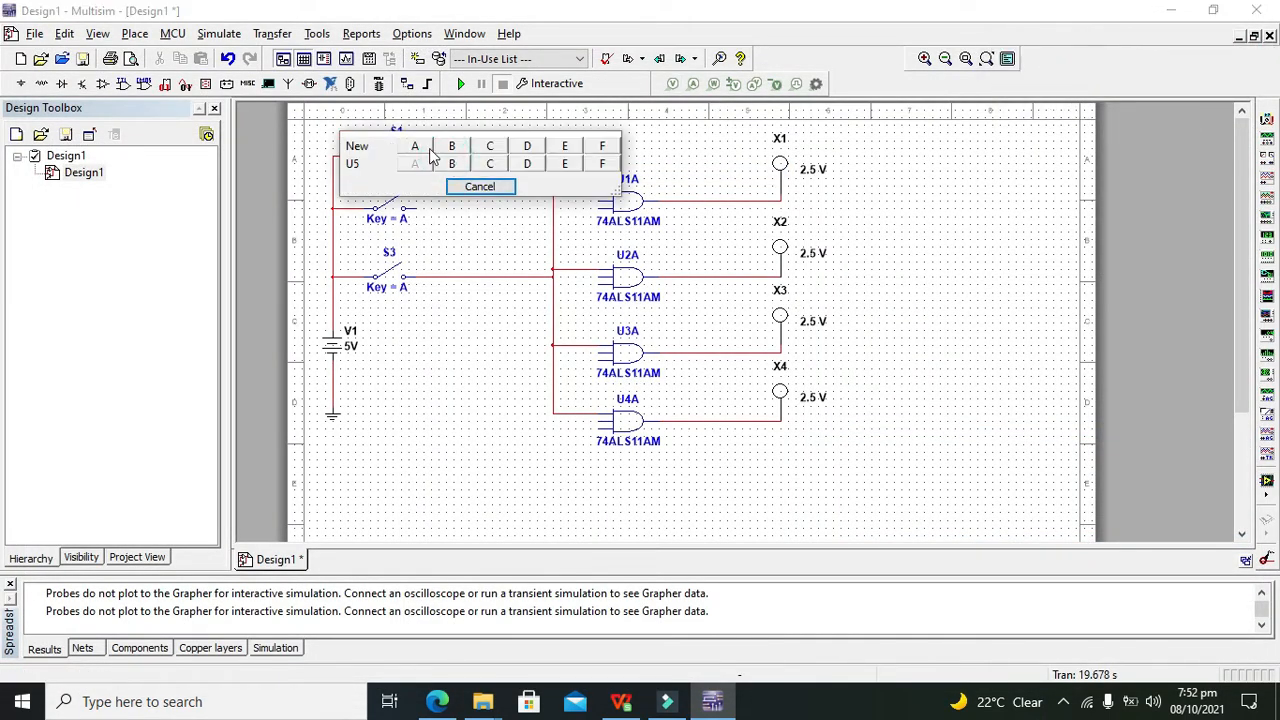
left_click(430, 150)
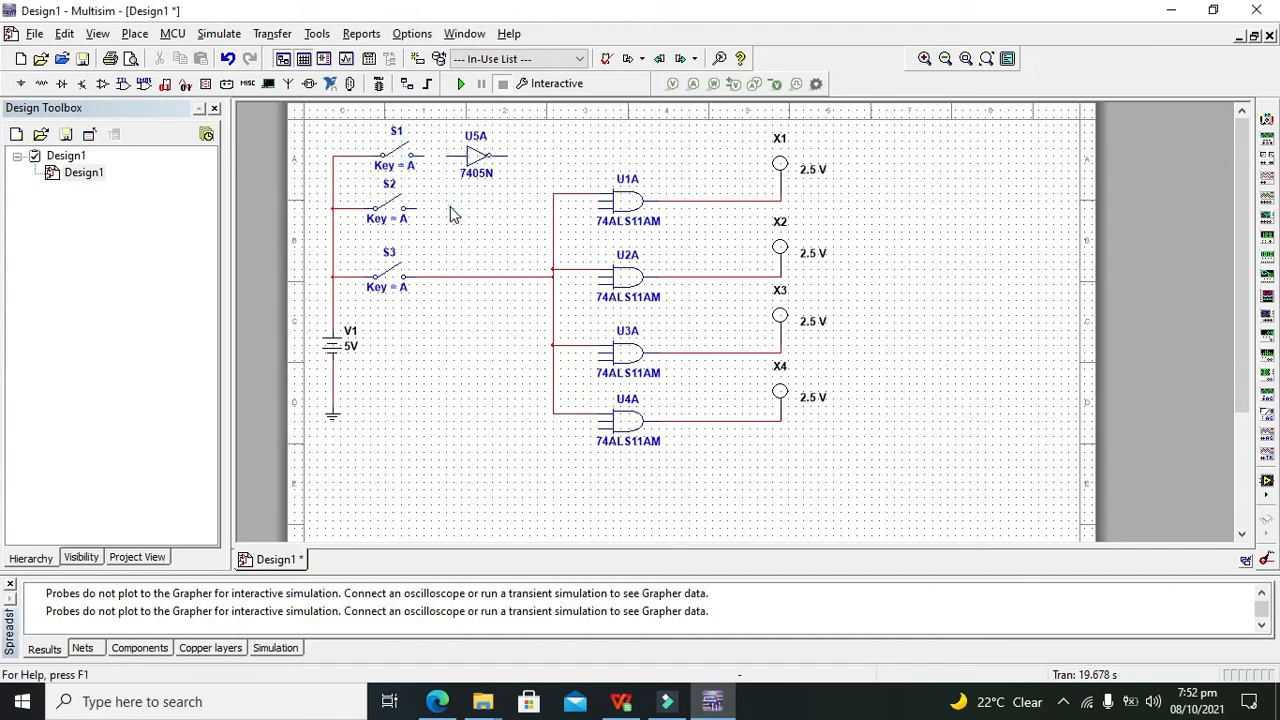
left_click(452, 205)
left_click(483, 256)
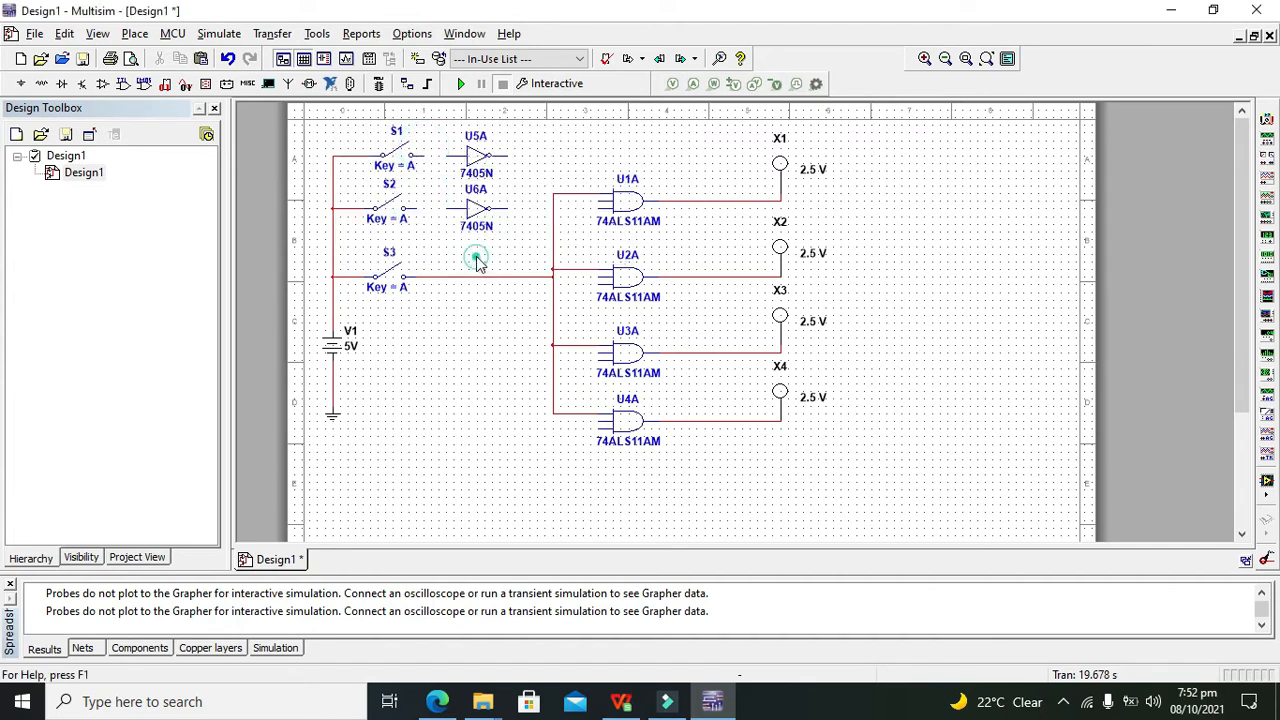
left_click(1259, 15)
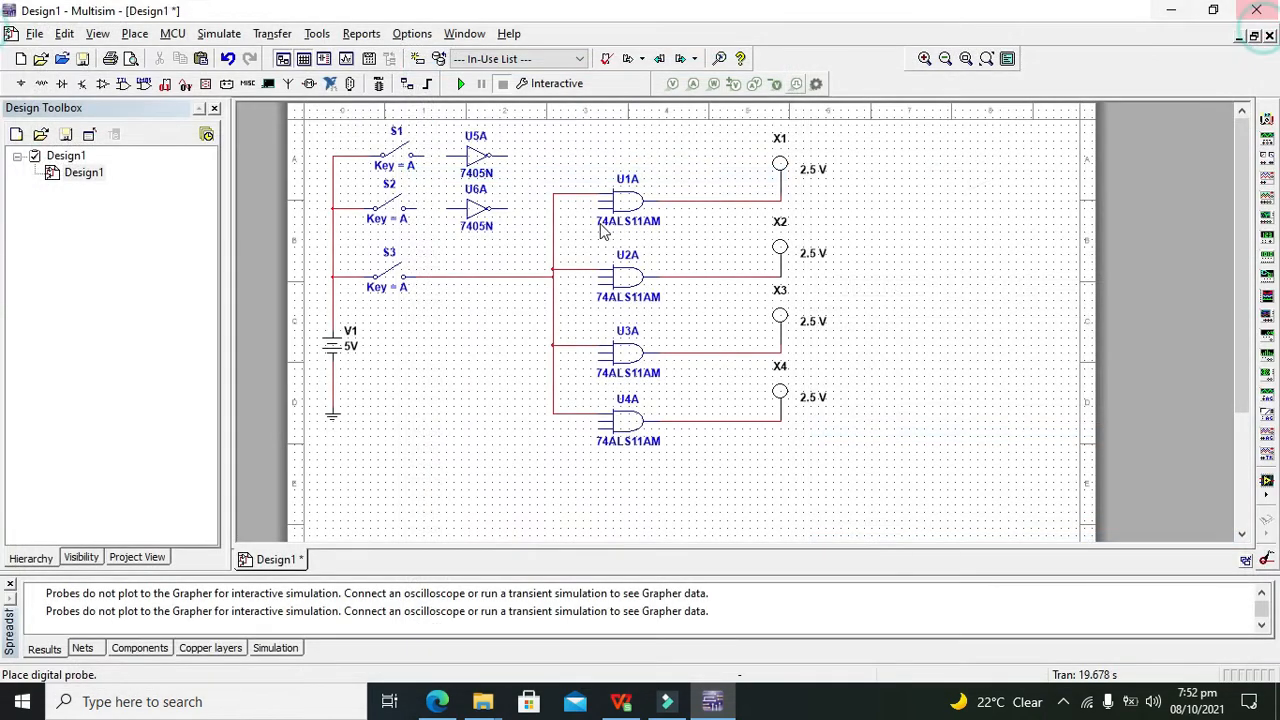
Wire S1's output to U5A's input
left_click(447, 157)
left_click(424, 157)
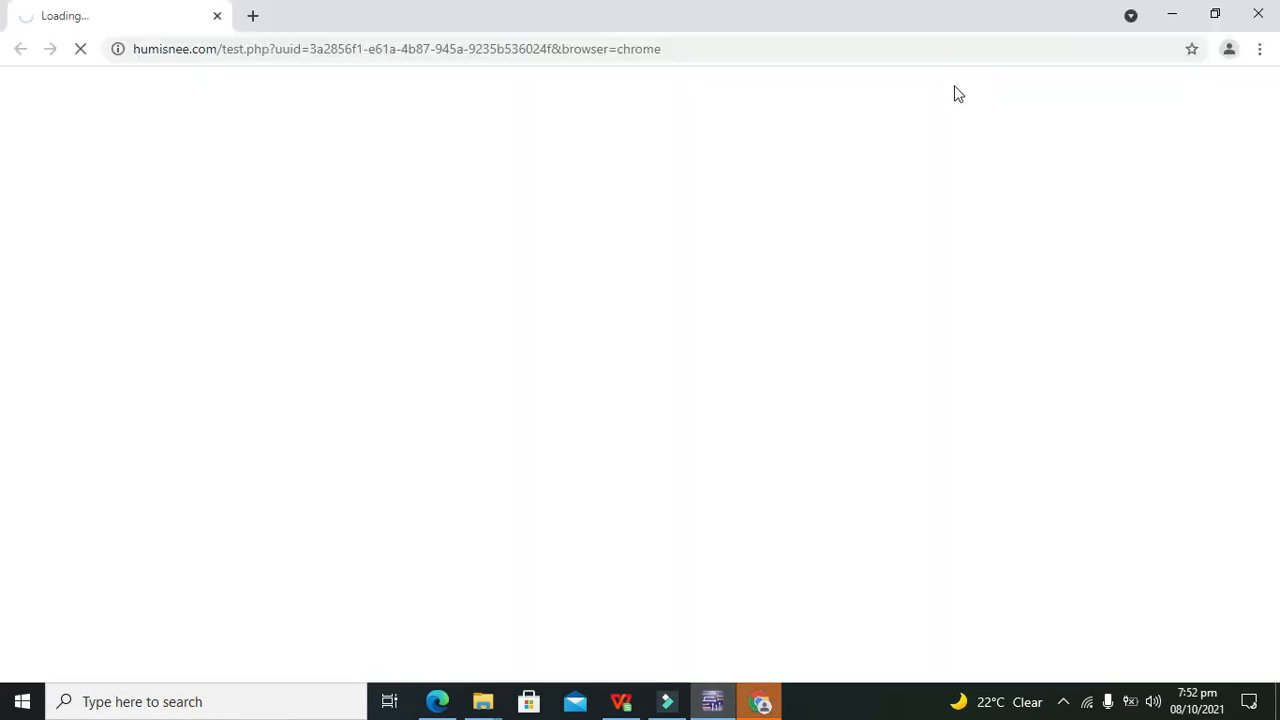
left_click(1256, 10)
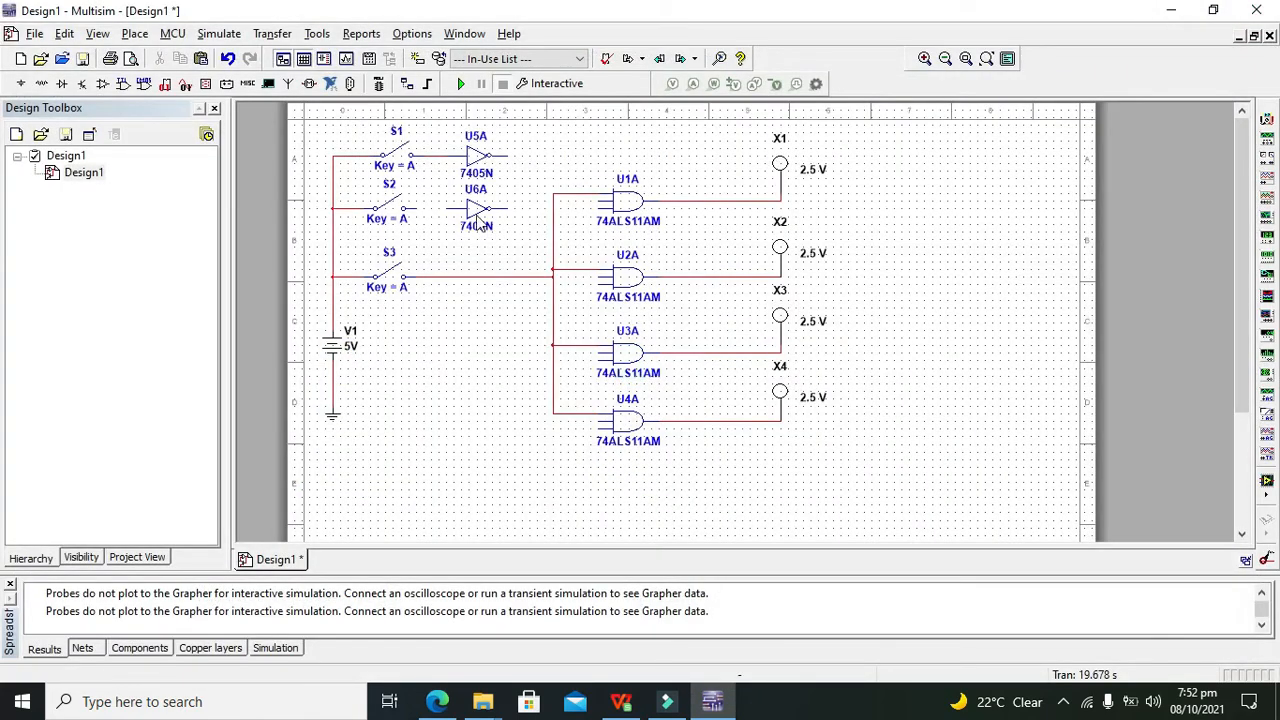
Wire S2 into U6A, then U5A's and U6A's outputs into U1A's two inputs
left_click(446, 210)
left_click(417, 210)
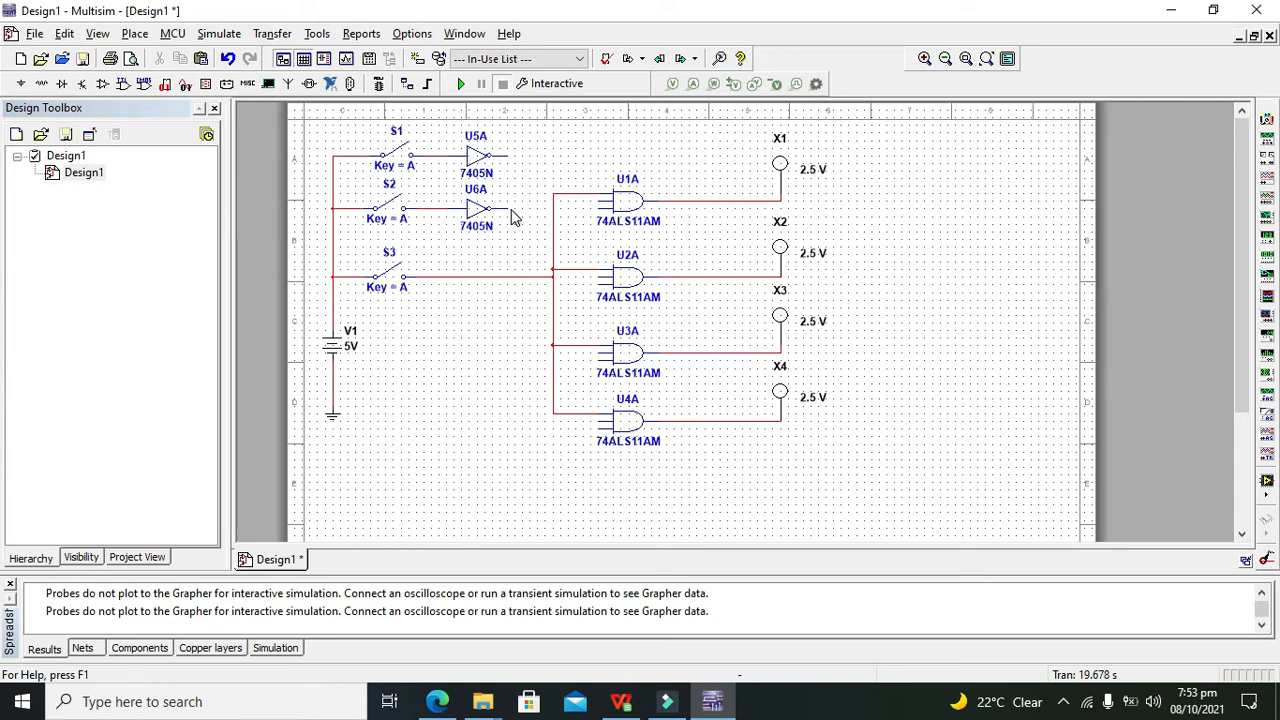
left_click(598, 197)
left_click(560, 152)
left_click(506, 156)
left_click(508, 207)
left_click(596, 209)
Connect U2A's inputs to the U5A output wire and to S2's line
left_click(601, 278)
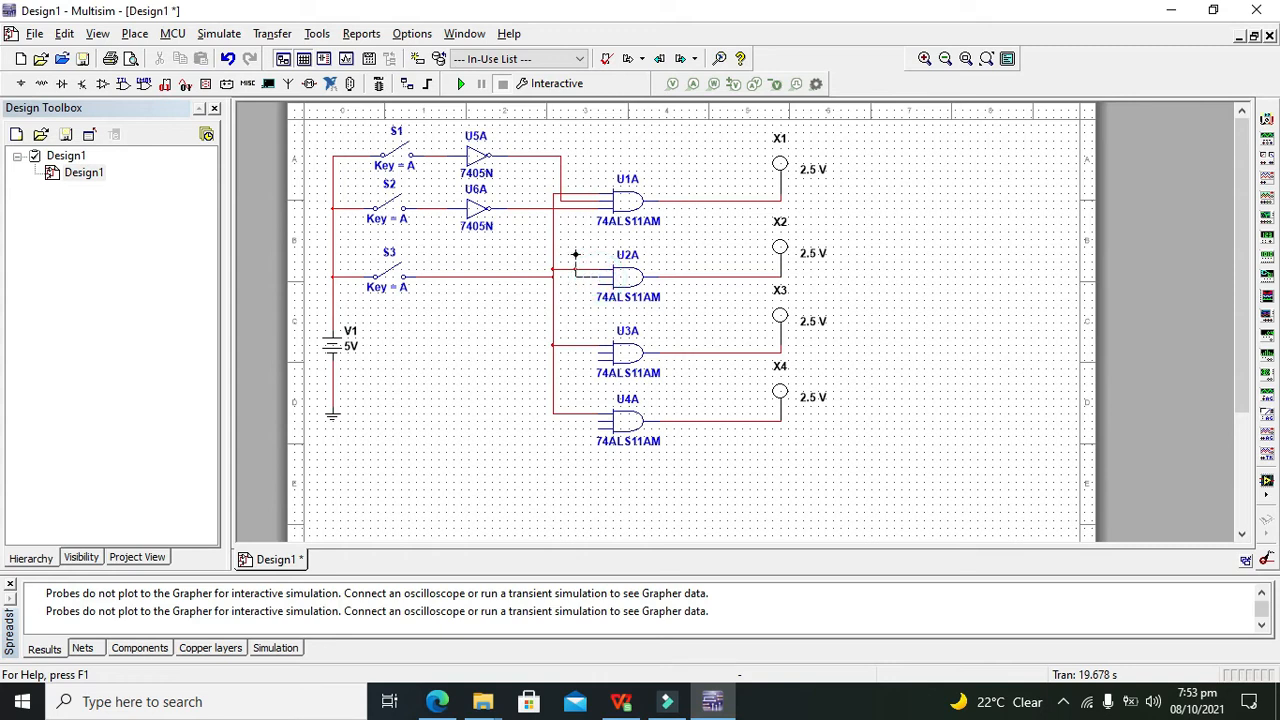
left_click(559, 201)
left_click(600, 285)
left_click(432, 208)
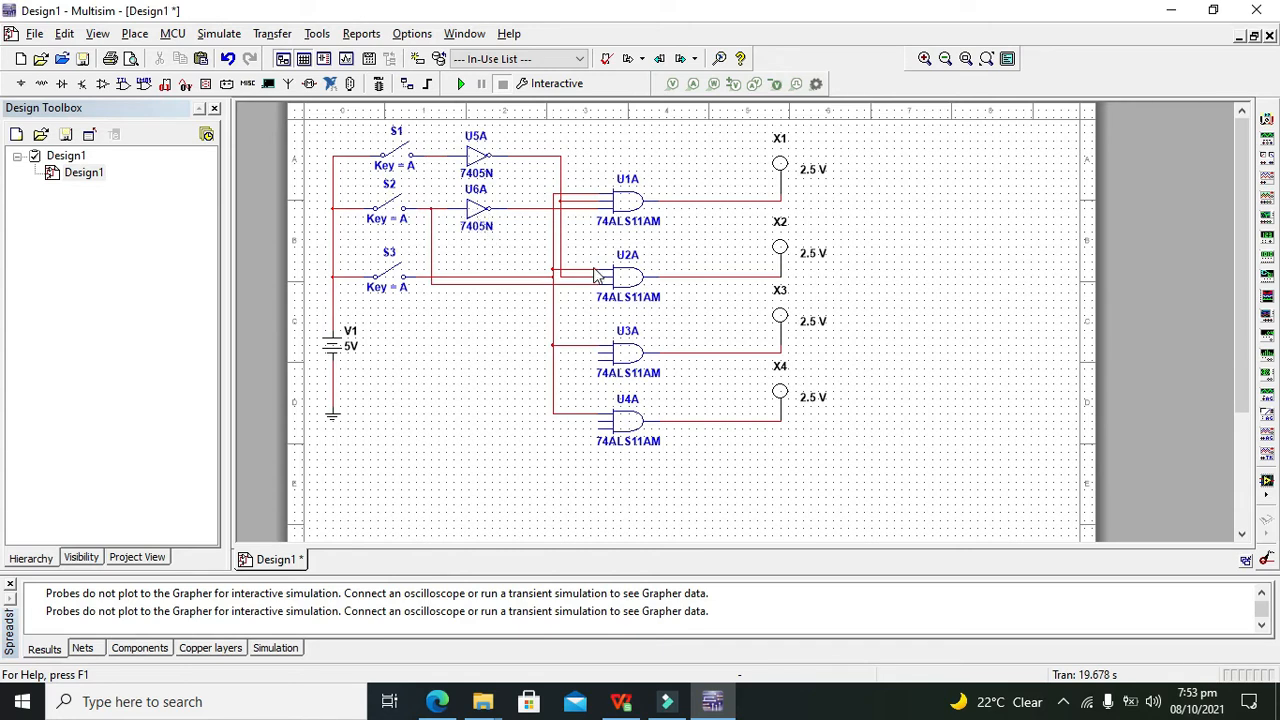
Connect U3A's inputs to the S1–U5A wire and to U6A's output
left_click(598, 352)
left_click(438, 156)
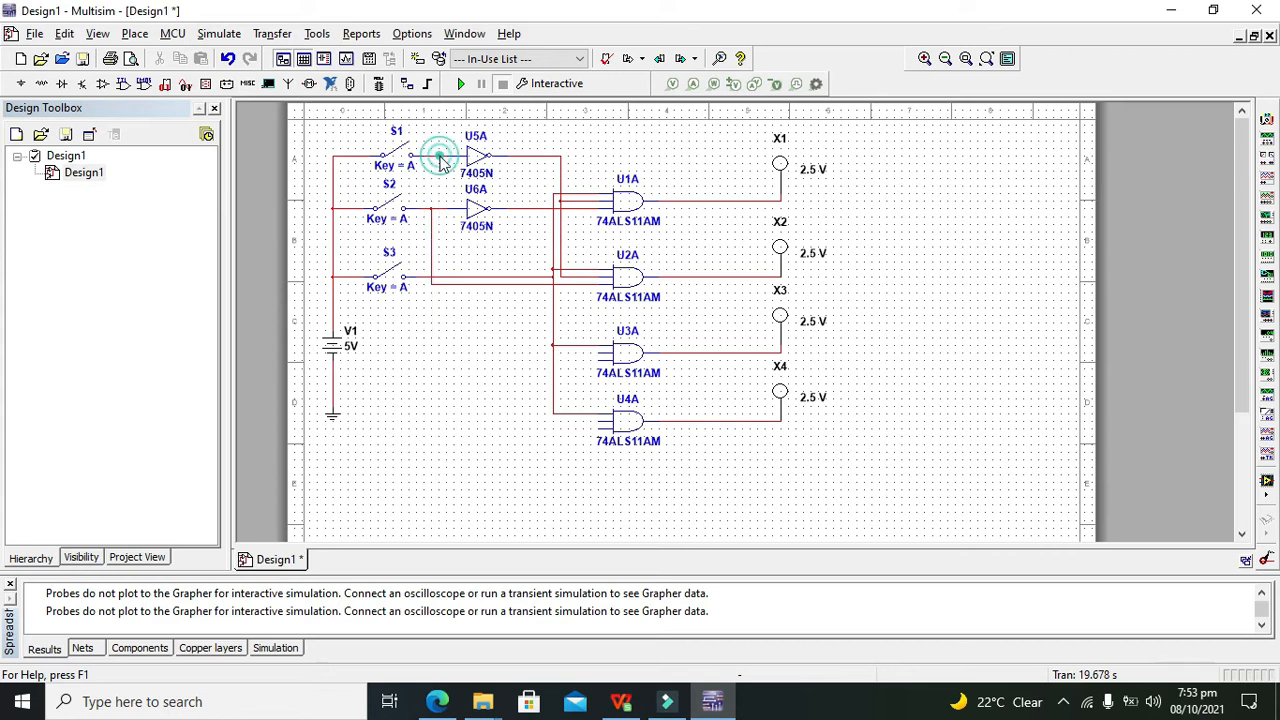
left_click(598, 358)
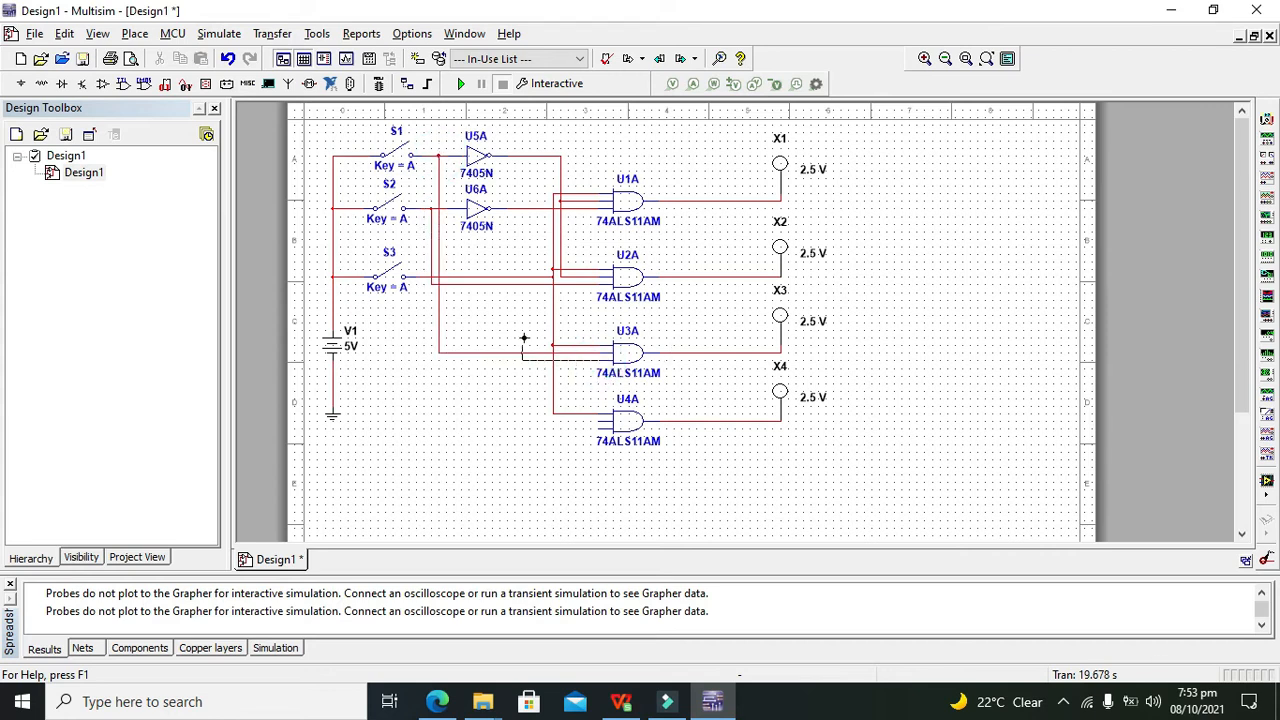
left_click(522, 207)
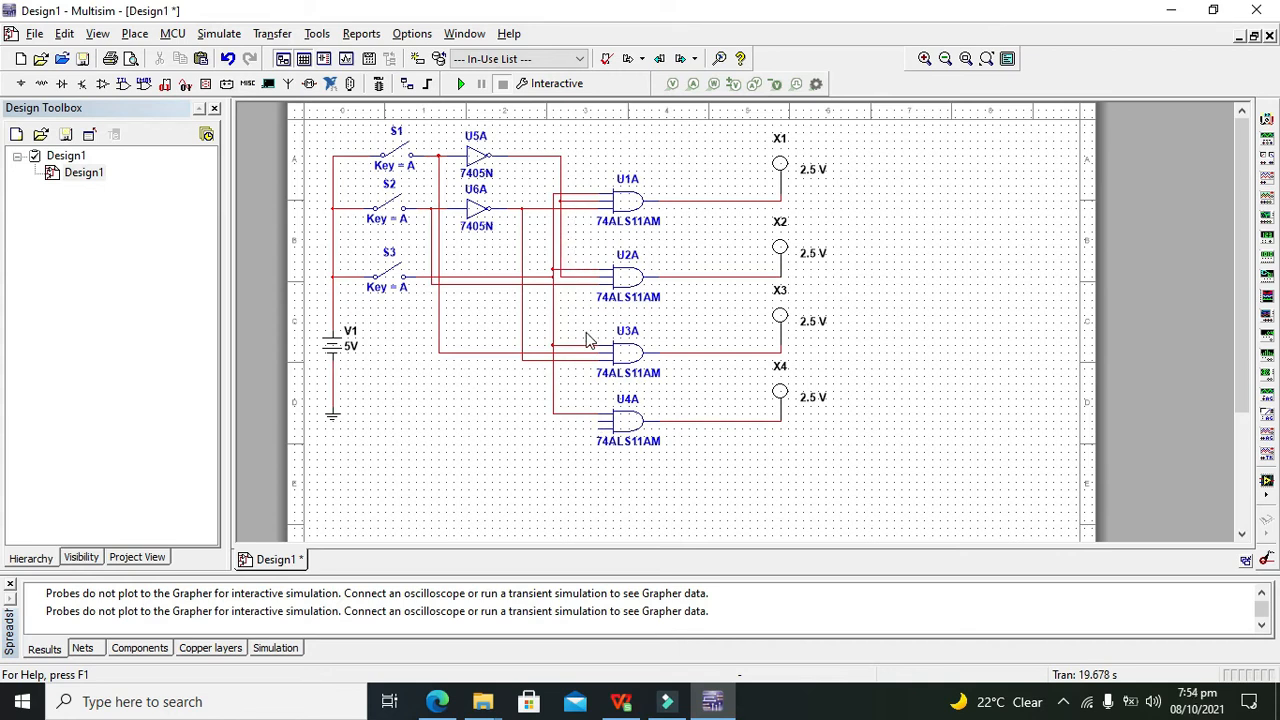
Wire U4A's two remaining inputs to the switch lines and start the simulation
left_click(598, 422)
left_click(491, 353)
left_click(493, 353)
left_click(592, 428)
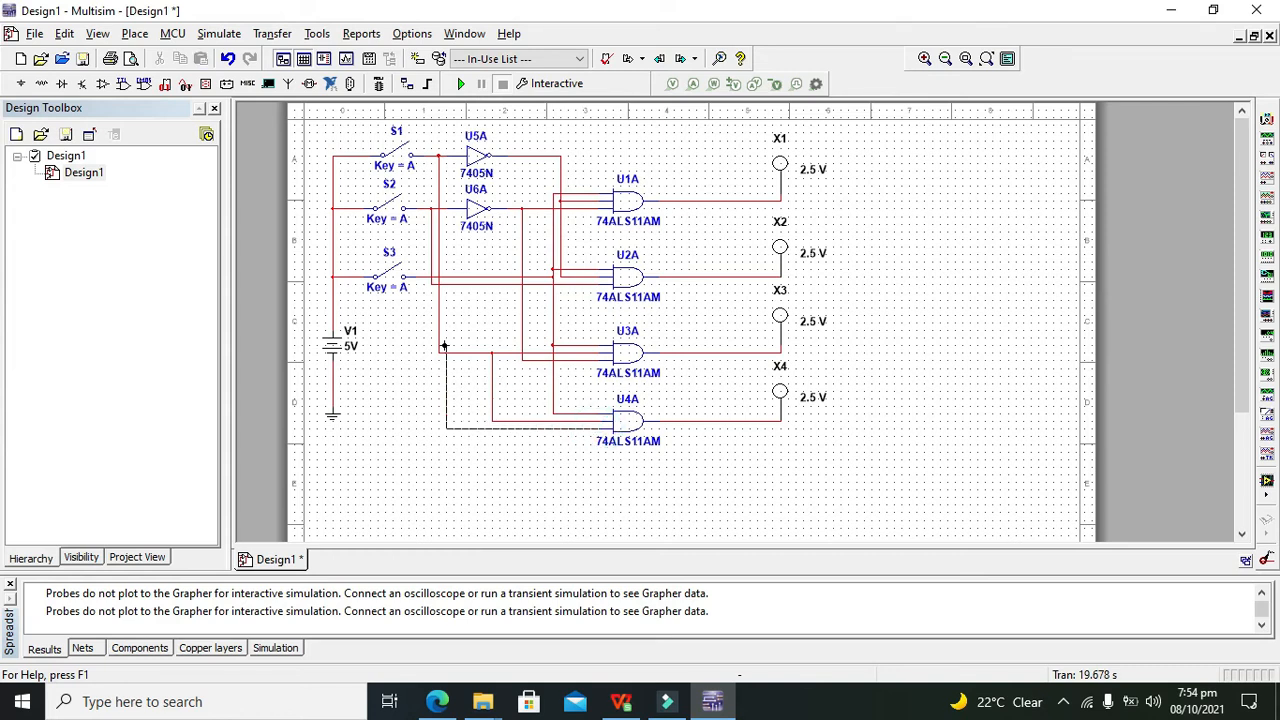
left_click(453, 284)
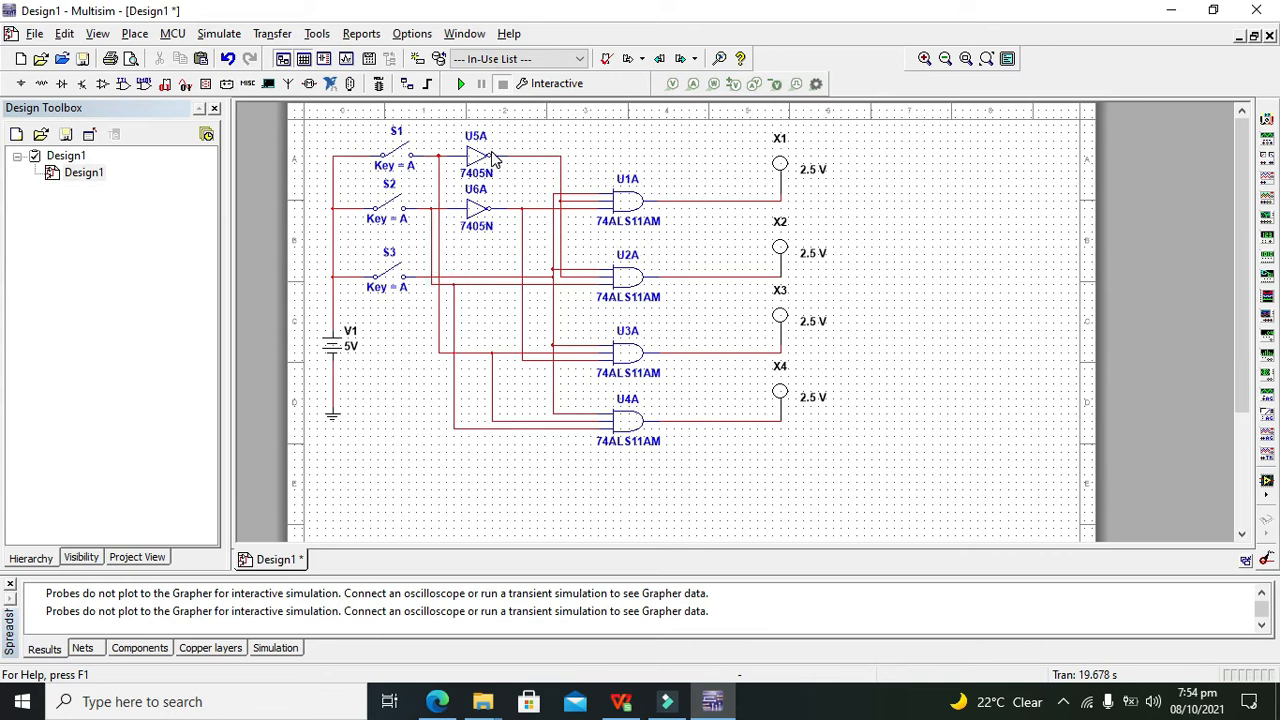
left_click(460, 88)
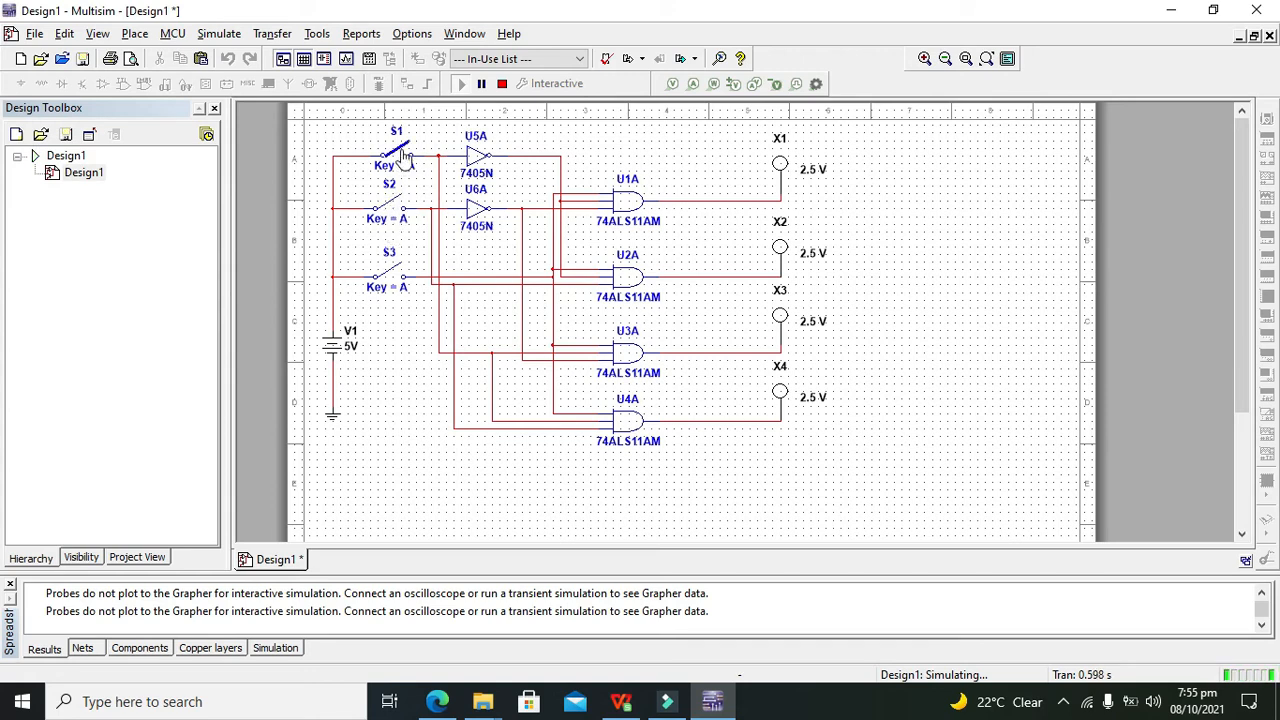
Toggle switch S3 repeatedly to light and clear probe X1, ending with S3 open
left_click(397, 278)
left_click(397, 278)
left_click(397, 278)
left_click(397, 278)
left_click(394, 284)
left_click(394, 285)
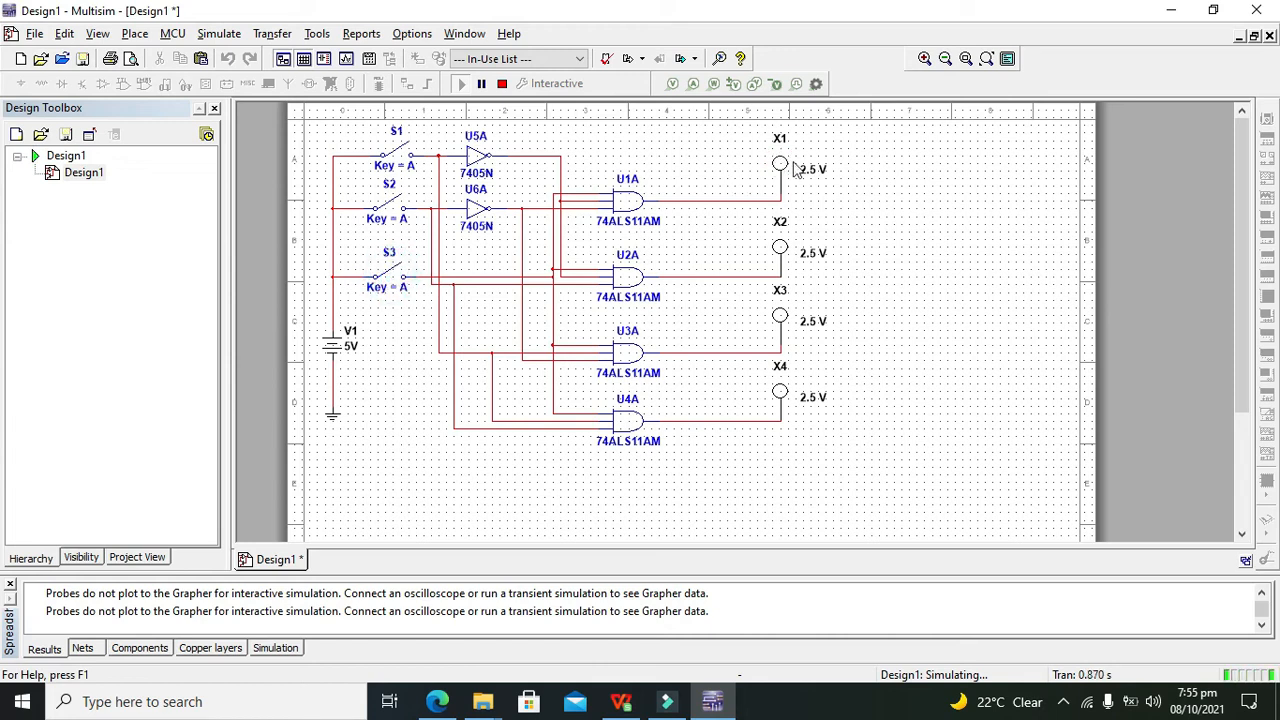
left_click(392, 282)
left_click(392, 282)
left_click(392, 282)
left_click(392, 282)
Flip switch S2, then toggle S3 to light and clear probe X2
left_click(392, 207)
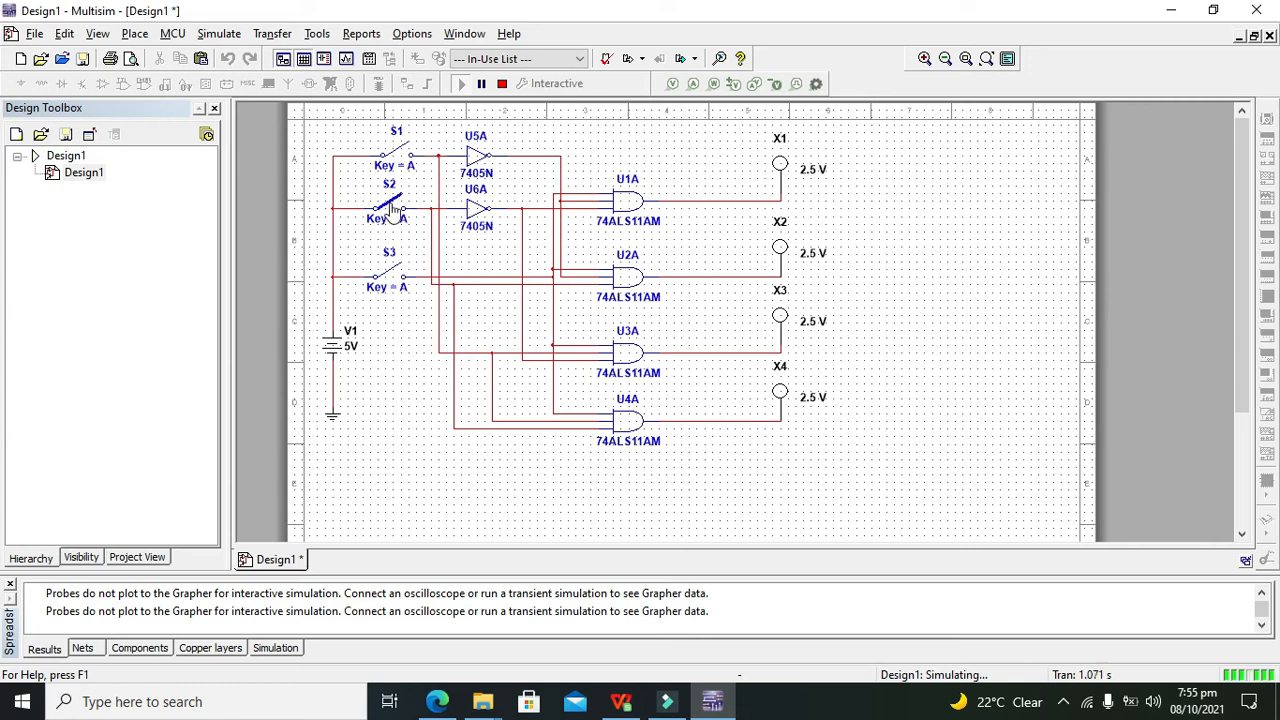
left_click(393, 273)
left_click(393, 273)
left_click(394, 276)
left_click(395, 278)
left_click(395, 278)
left_click(394, 277)
Flip switch S1, then toggle S3 rapidly to blink probe X3
left_click(396, 153)
left_click(395, 277)
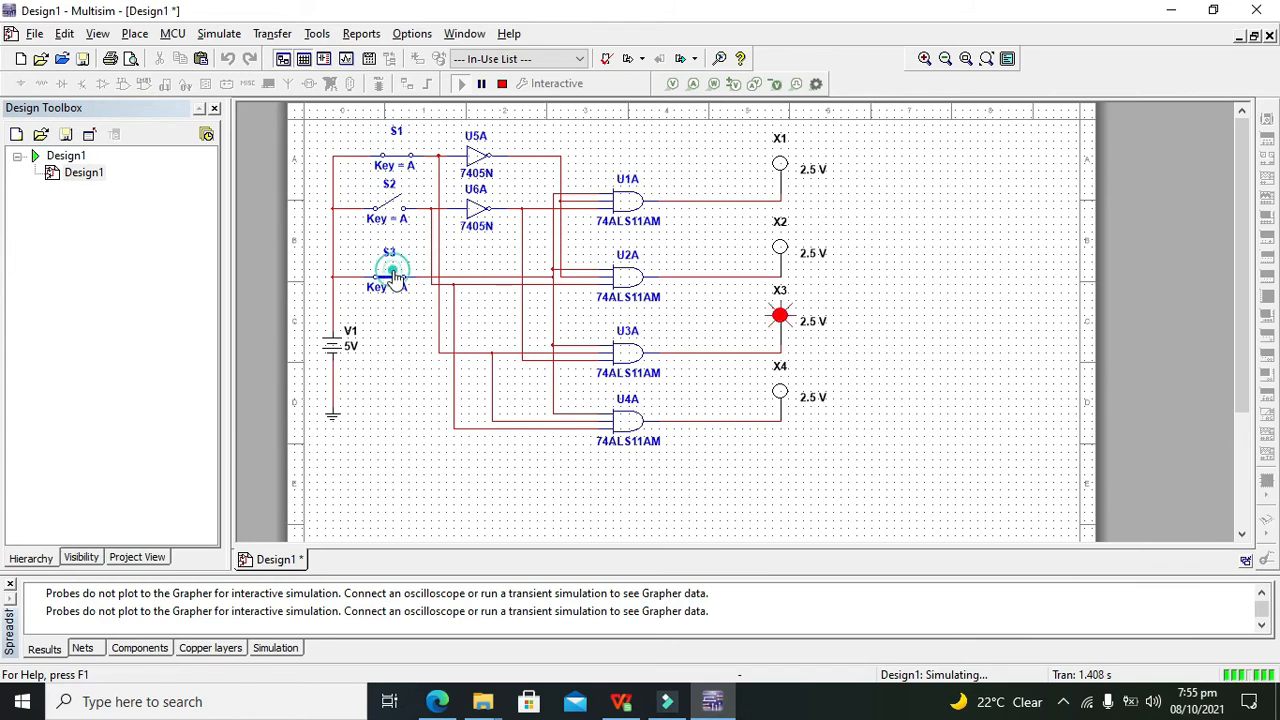
left_click(395, 278)
left_click(395, 278)
left_click(395, 278)
left_click(395, 278)
left_click(395, 278)
left_click(395, 278)
left_click(395, 278)
left_click(395, 278)
left_click(395, 278)
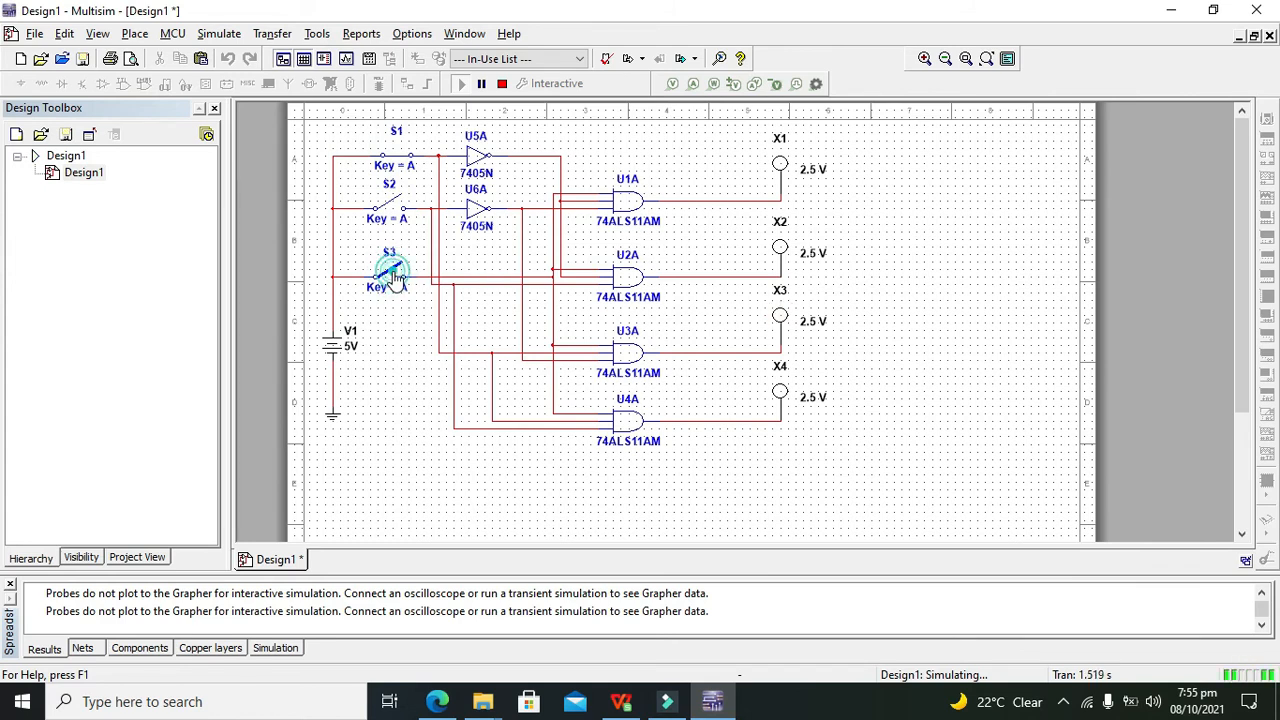
Close switch S2, then toggle S3 rapidly to blink probe X4
left_click(392, 204)
left_click(389, 283)
left_click(389, 283)
left_click(389, 283)
left_click(389, 283)
left_click(389, 283)
left_click(389, 283)
left_click(389, 283)
left_click(389, 283)
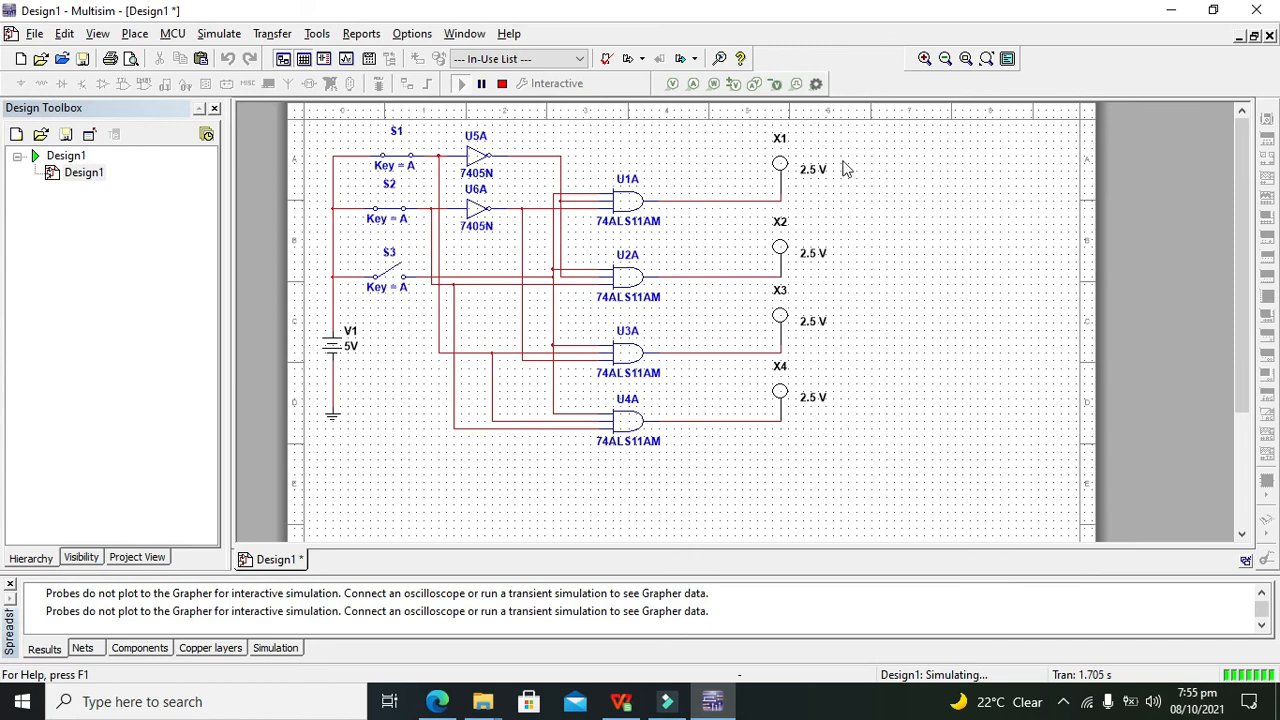